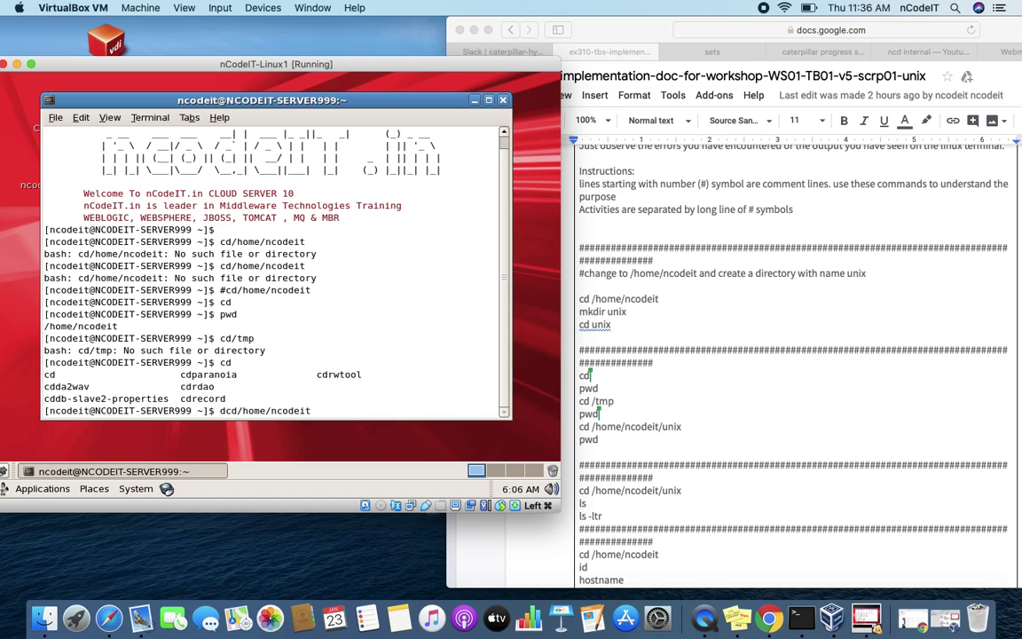
# Correct the terminal command to cd/home/ncodeit and run it.
pyautogui.press('Delete')
pyautogui.press('Right')
pyautogui.press('Right')
pyautogui.press('Right')
pyautogui.press('Right')
pyautogui.press('Right')
pyautogui.press('Right')
pyautogui.press('Right')
pyautogui.press('Right')
pyautogui.press('Right')
pyautogui.press('Right')
pyautogui.press('Right')
pyautogui.press('Right')
pyautogui.press('Right')
pyautogui.press('Right')
pyautogui.press('Right')
pyautogui.press('Return')
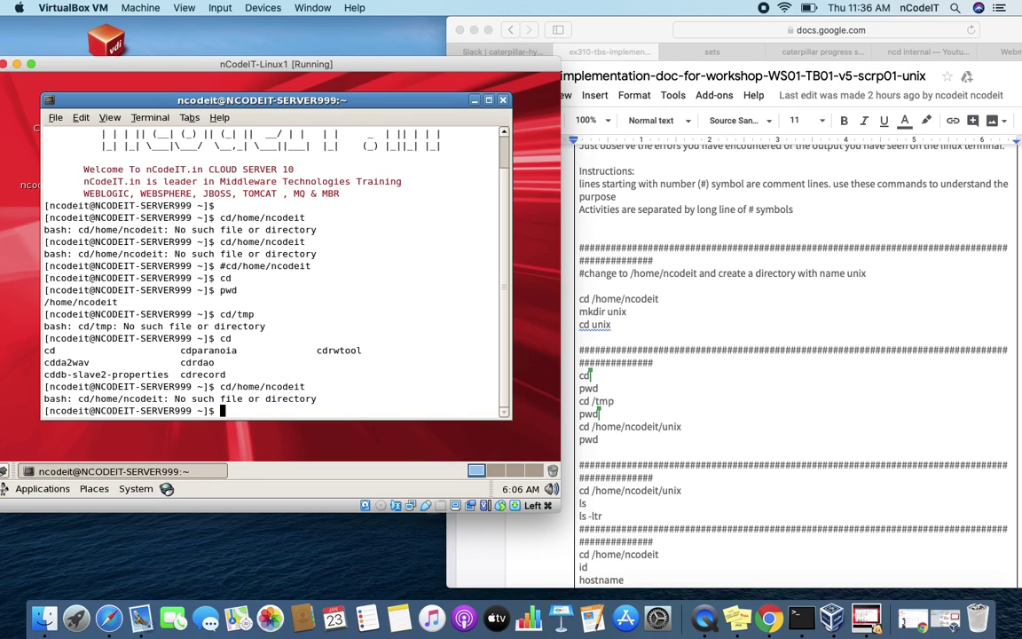
# Switch to Safari, enlarge its window to full screen and bring up the caterpillar progress status form.
pyautogui.click(645, 28)
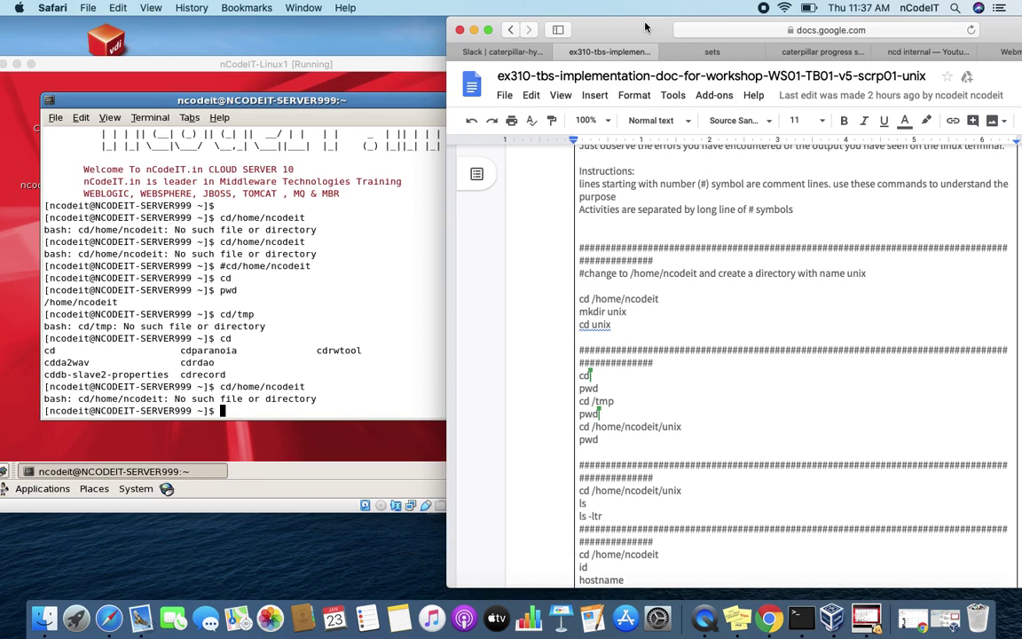
pyautogui.click(491, 30)
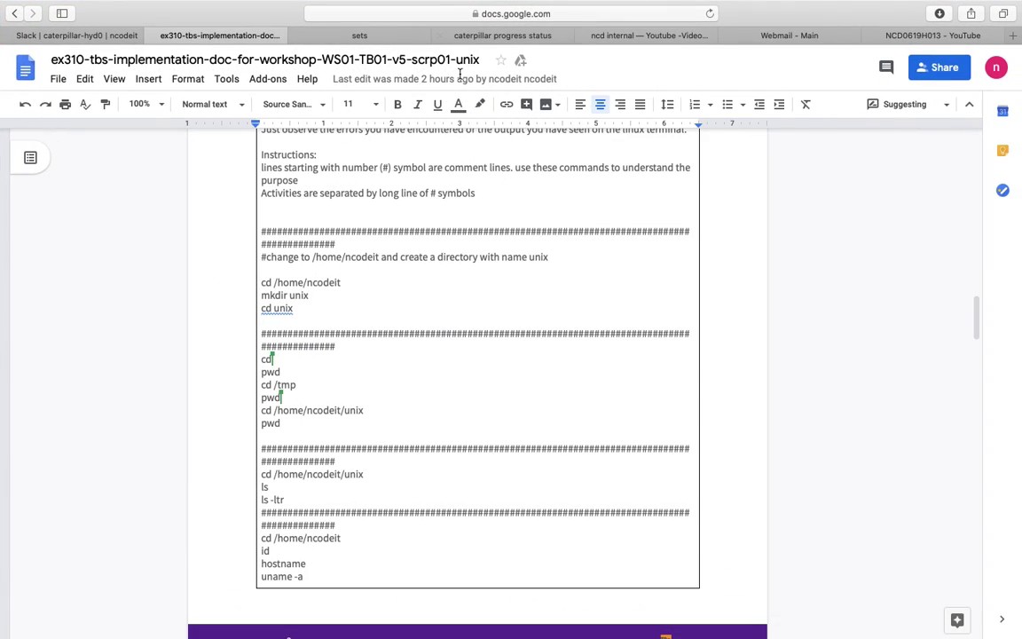
pyautogui.click(609, 37)
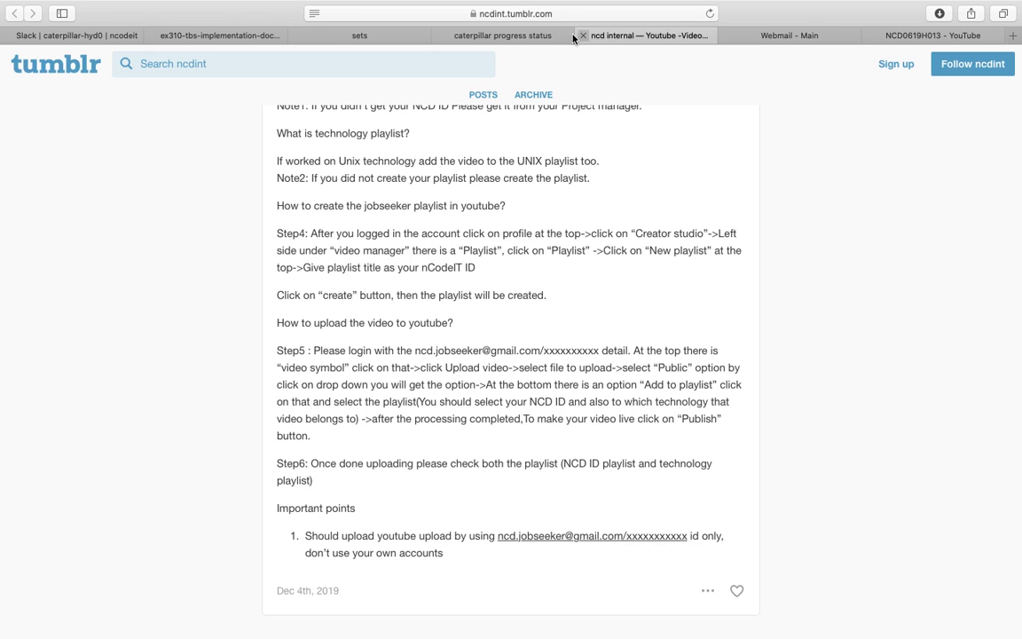
pyautogui.click(477, 37)
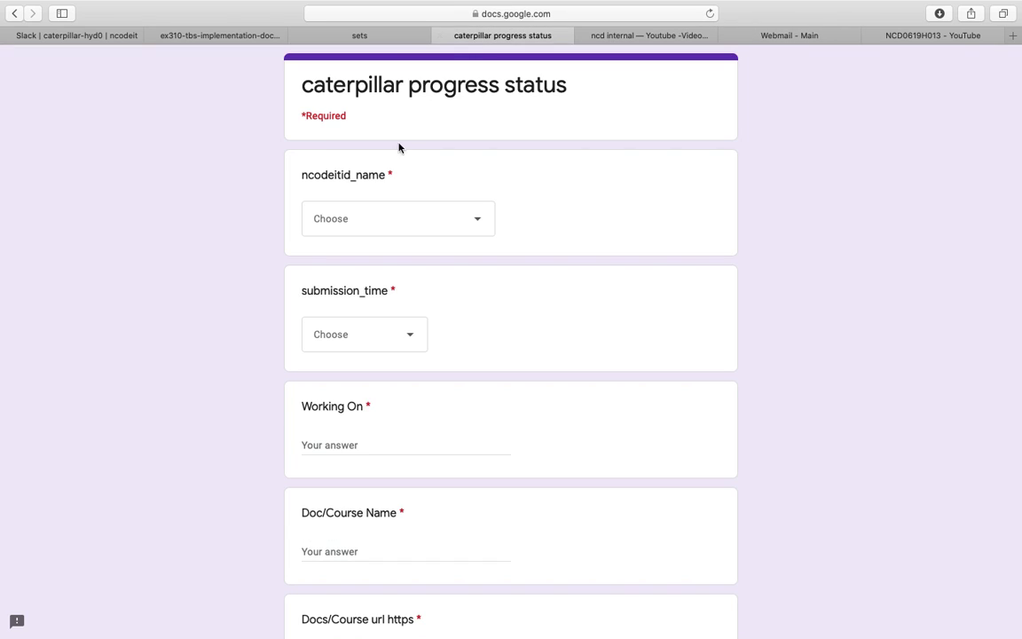
# Choose the trainee's own ID and name entry and set the submission time to 11.30 am.
pyautogui.click(375, 228)
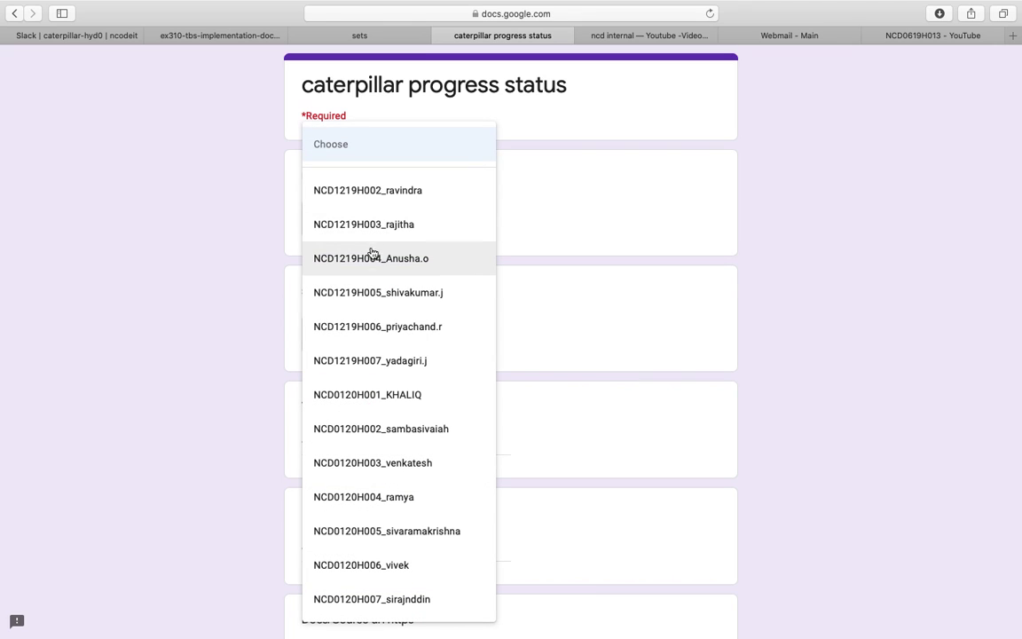
pyautogui.click(372, 568)
pyautogui.click(367, 338)
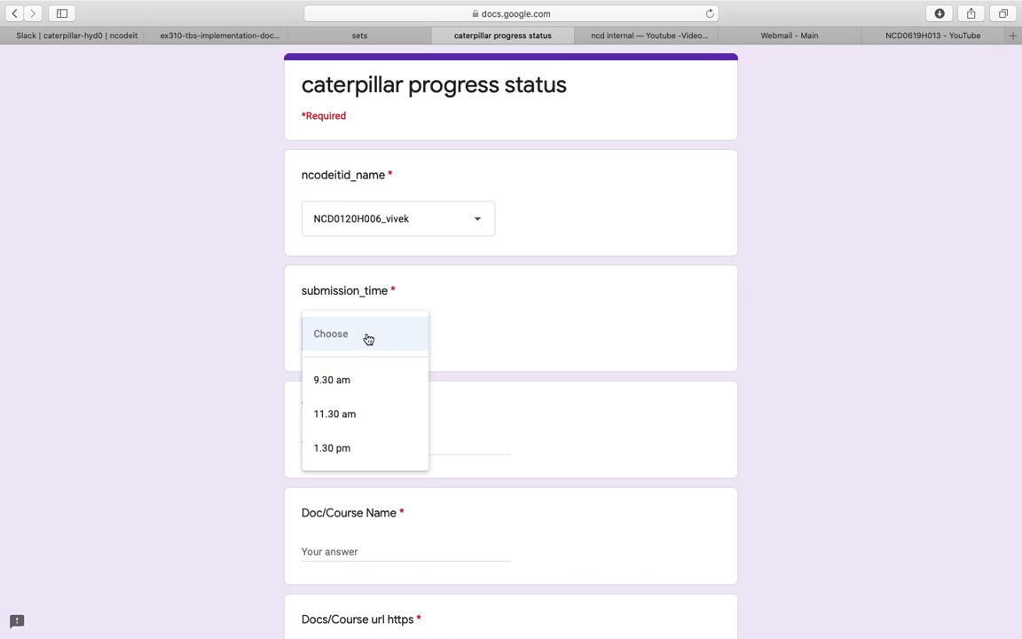
pyautogui.click(348, 412)
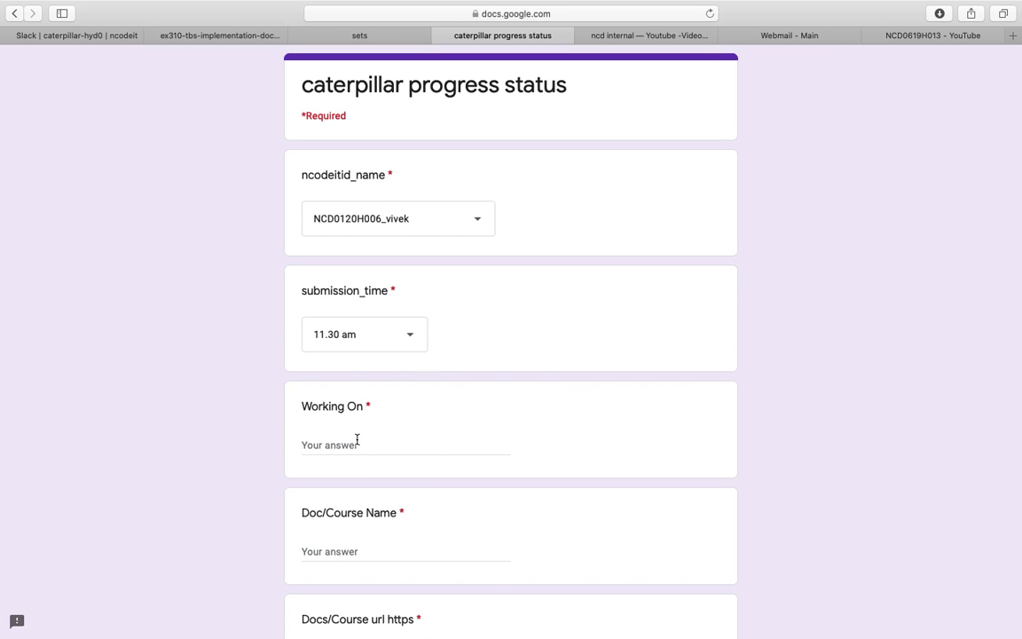
# Enter UNIX IMPLEMENTATION as the Working On answer.
pyautogui.click(357, 441)
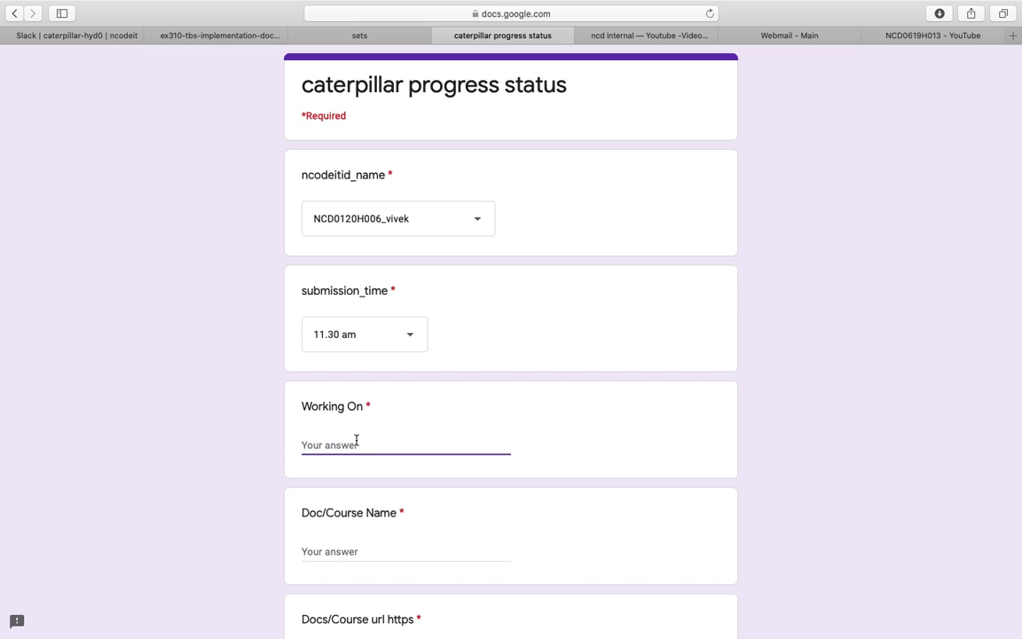
pyautogui.write('IMPLEMENTATION')
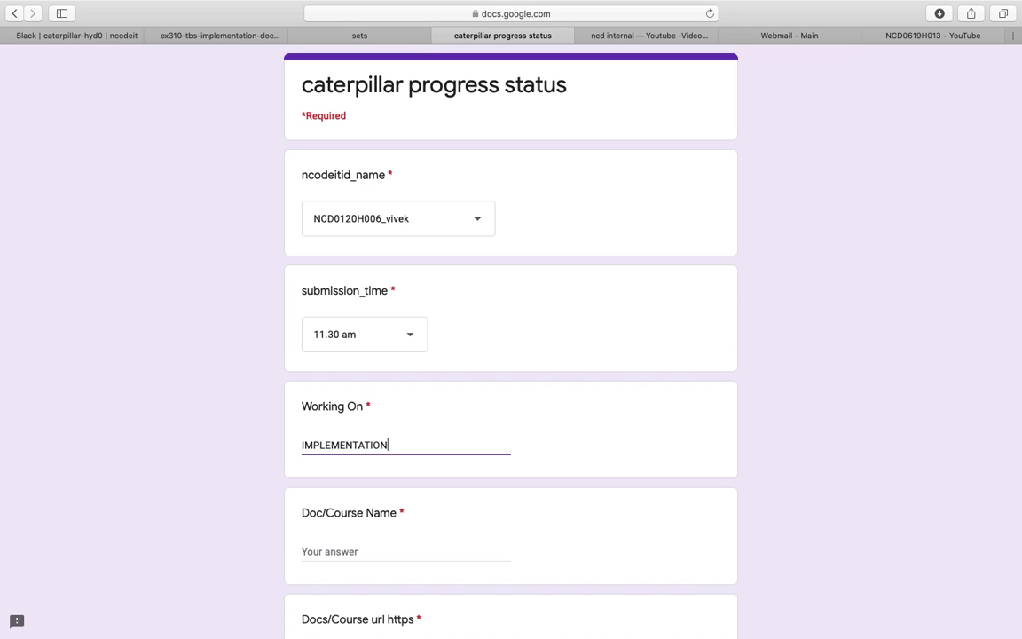
pyautogui.press('Left')
pyautogui.press('Left')
pyautogui.press('Left')
pyautogui.press('Left')
pyautogui.press('Left')
pyautogui.press('Left')
pyautogui.press('Left')
pyautogui.press('Left')
pyautogui.press('Left')
pyautogui.press('Left')
pyautogui.press('Left')
pyautogui.press('Left')
pyautogui.press('Left')
pyautogui.press('Left')
pyautogui.write('UNIX')
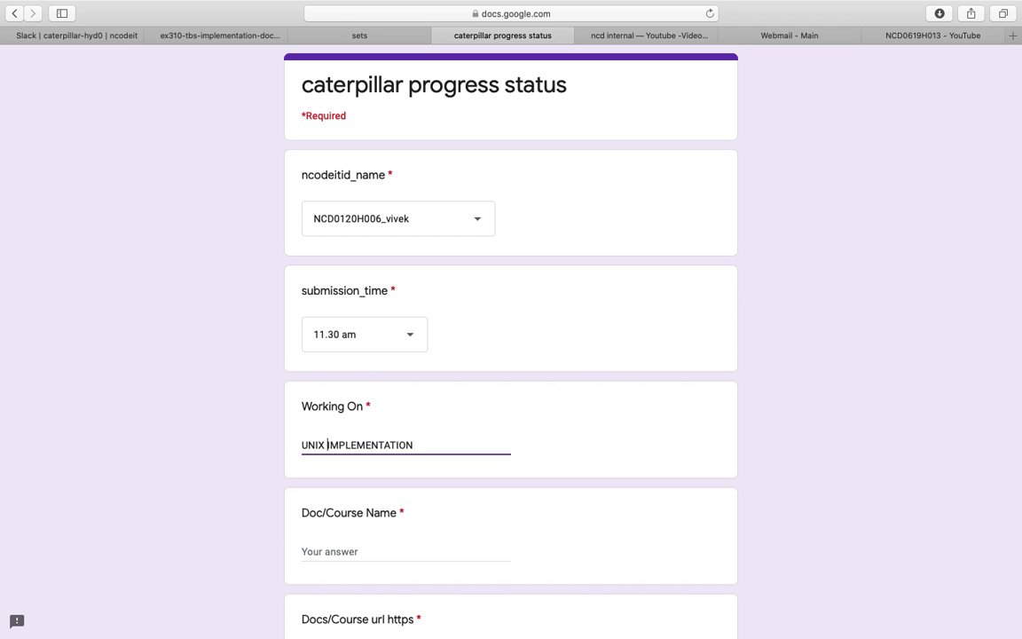
# Enter UNIX as the Doc/Course Name answer.
pyautogui.click(345, 549)
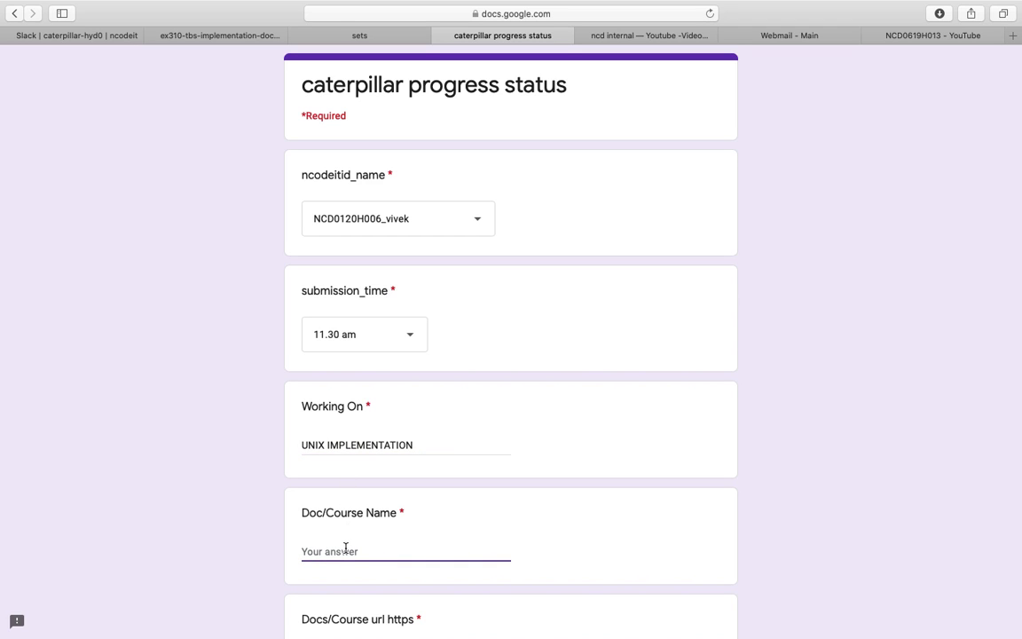
pyautogui.scroll(-5, 346, 543)
pyautogui.write('U')
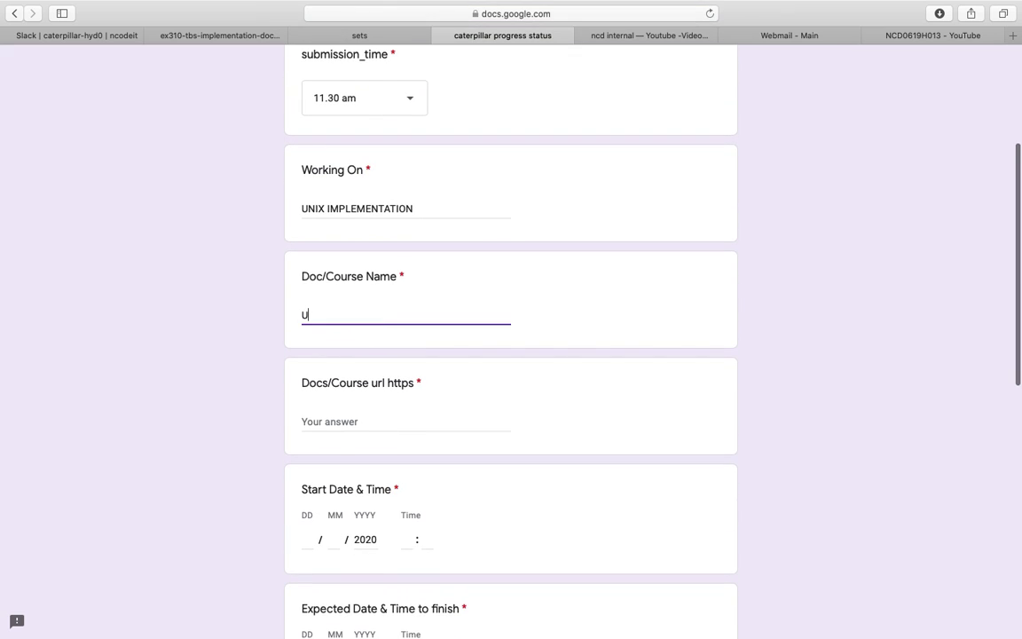
pyautogui.write('NIX')
# Copy the web address of the ex310-tbs-implementation document and paste it as the form's Docs/Course url https answer.
pyautogui.click(368, 422)
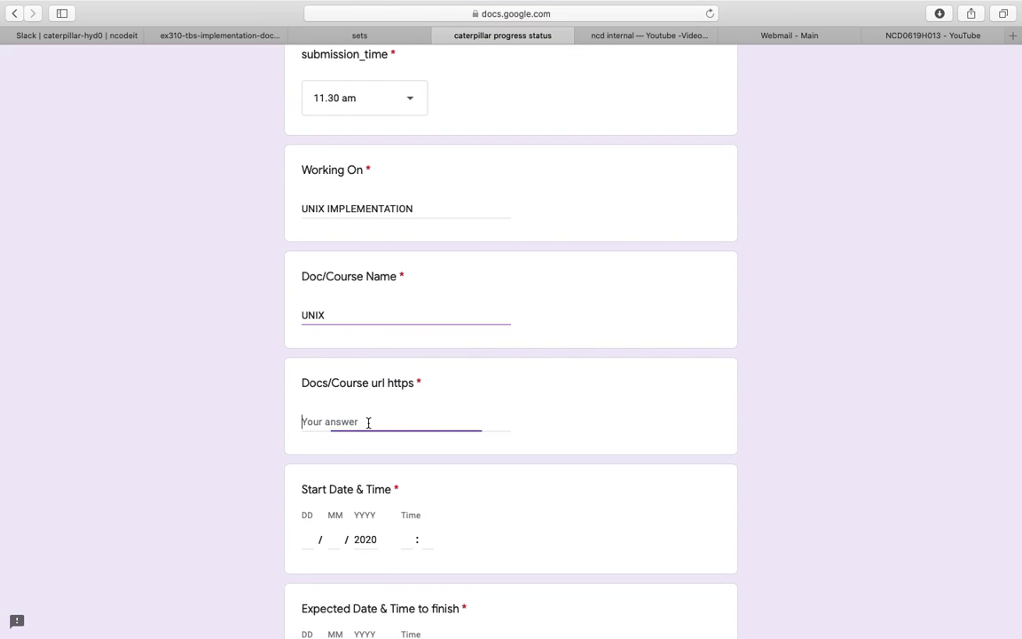
pyautogui.click(229, 37)
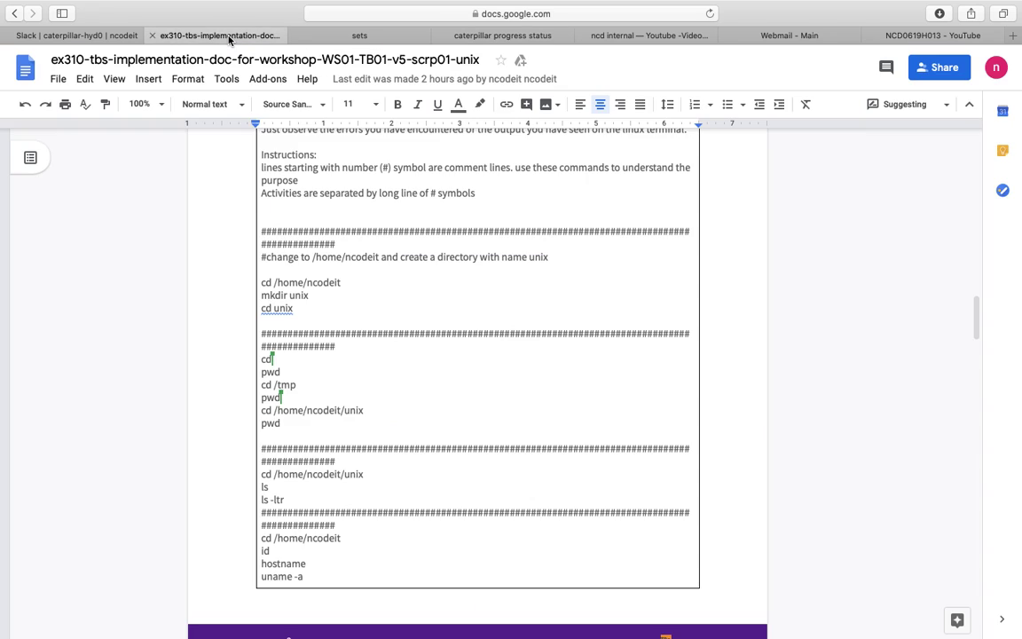
pyautogui.click(389, 13)
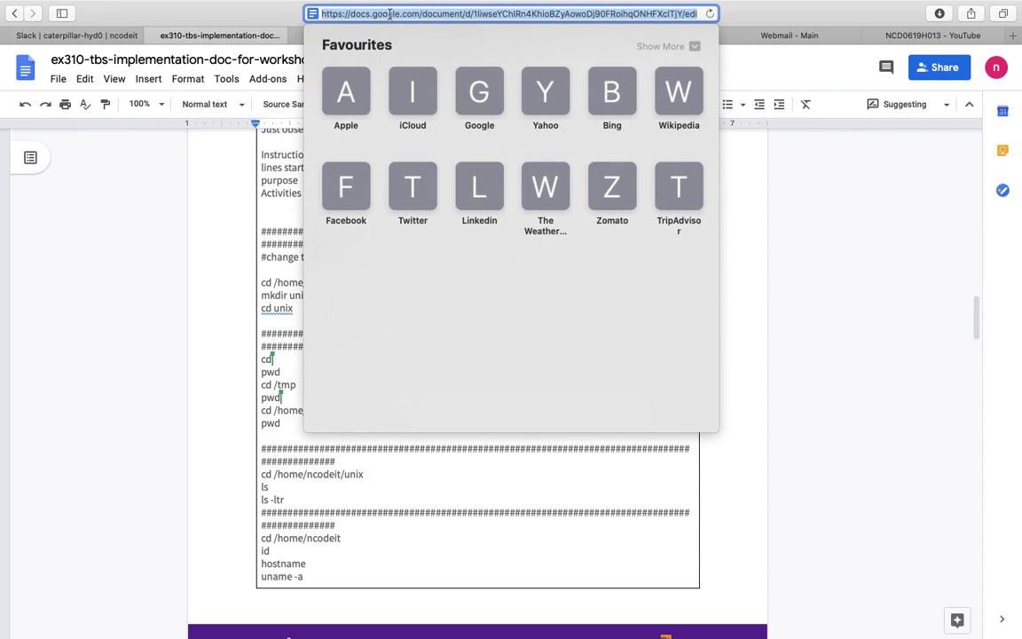
pyautogui.rightClick(398, 14)
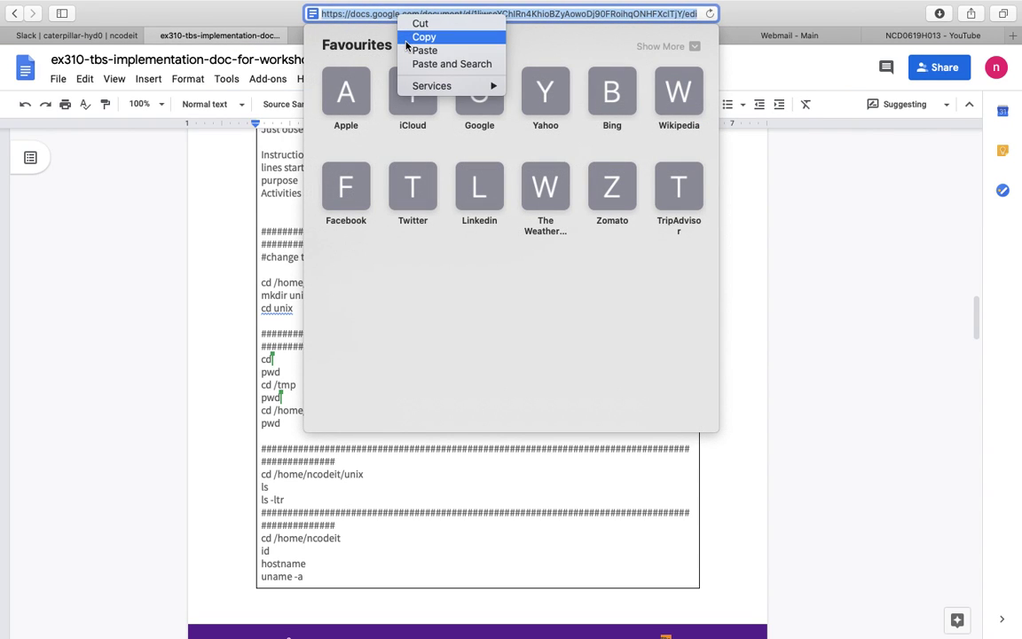
pyautogui.click(417, 37)
pyautogui.click(230, 18)
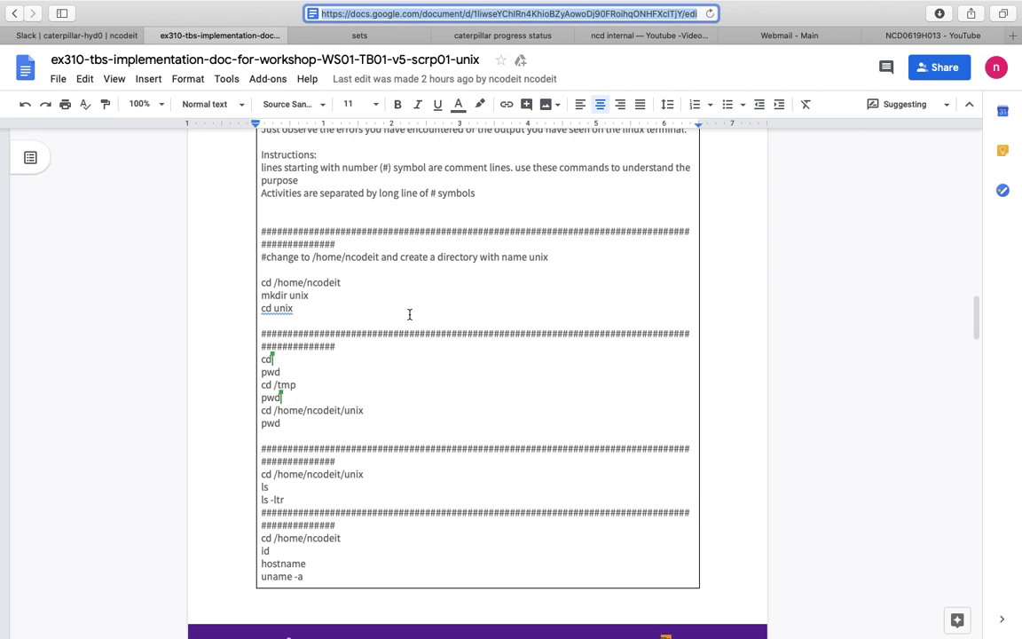
pyautogui.click(520, 37)
pyautogui.rightClick(424, 423)
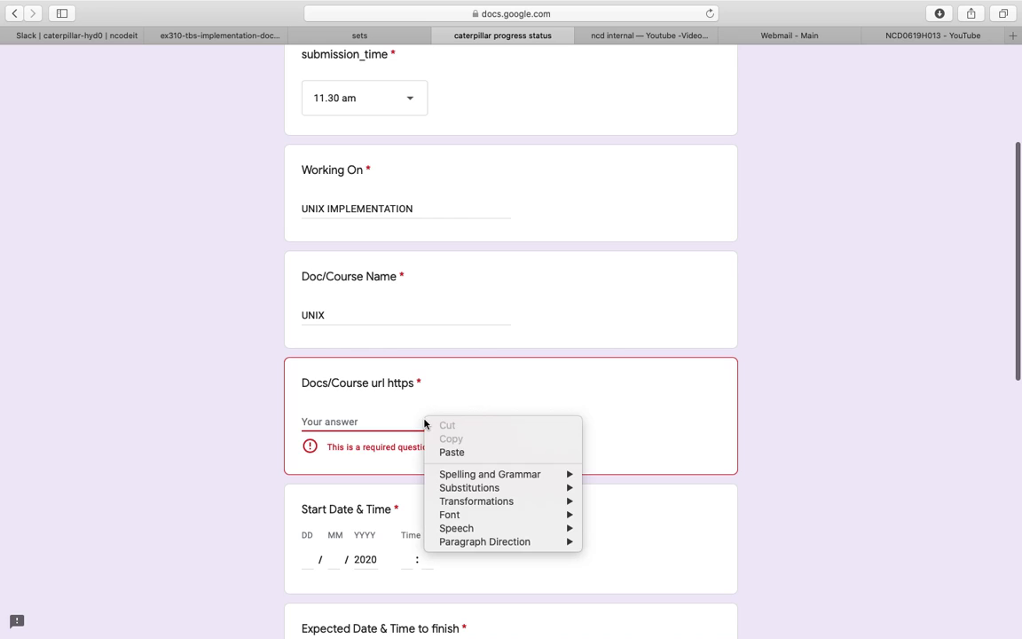
pyautogui.click(444, 452)
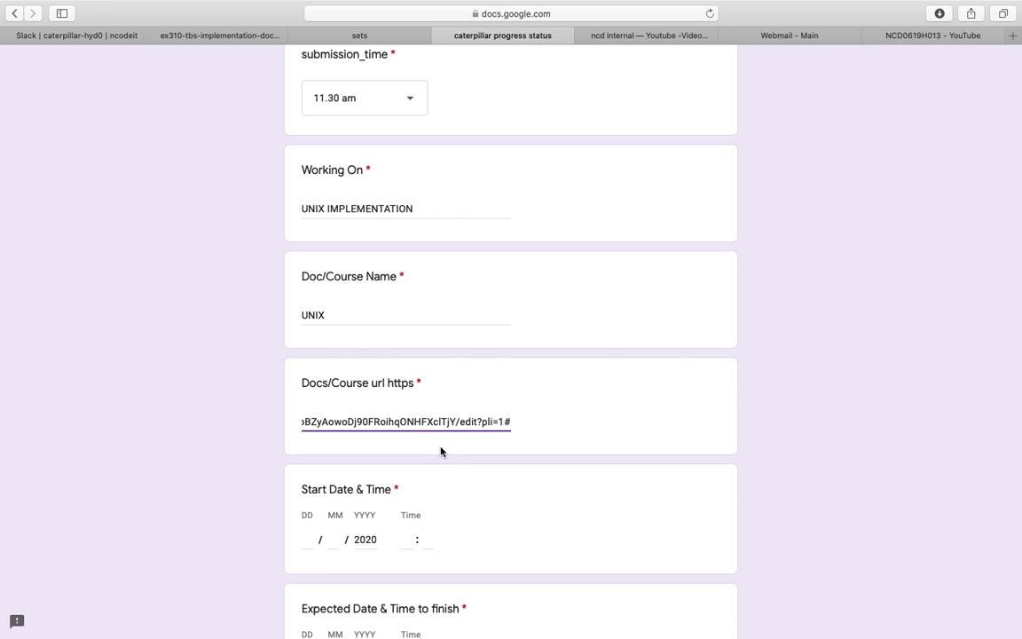
# Set the Start Date & Time to 23/01/2020 at 11:30.
pyautogui.scroll(-3, 441, 451)
pyautogui.click(312, 337)
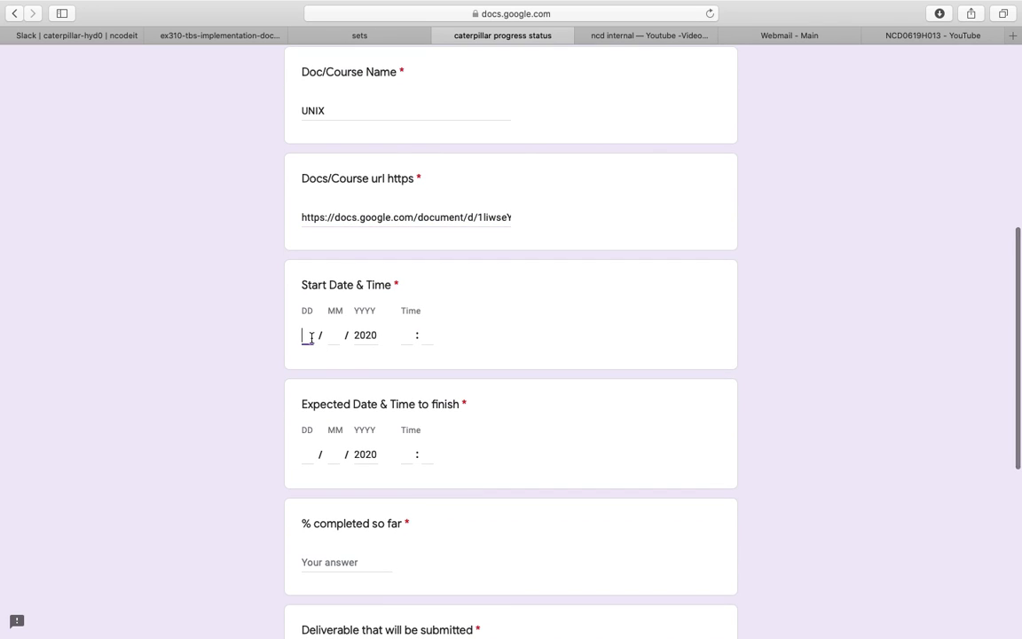
pyautogui.write('23')
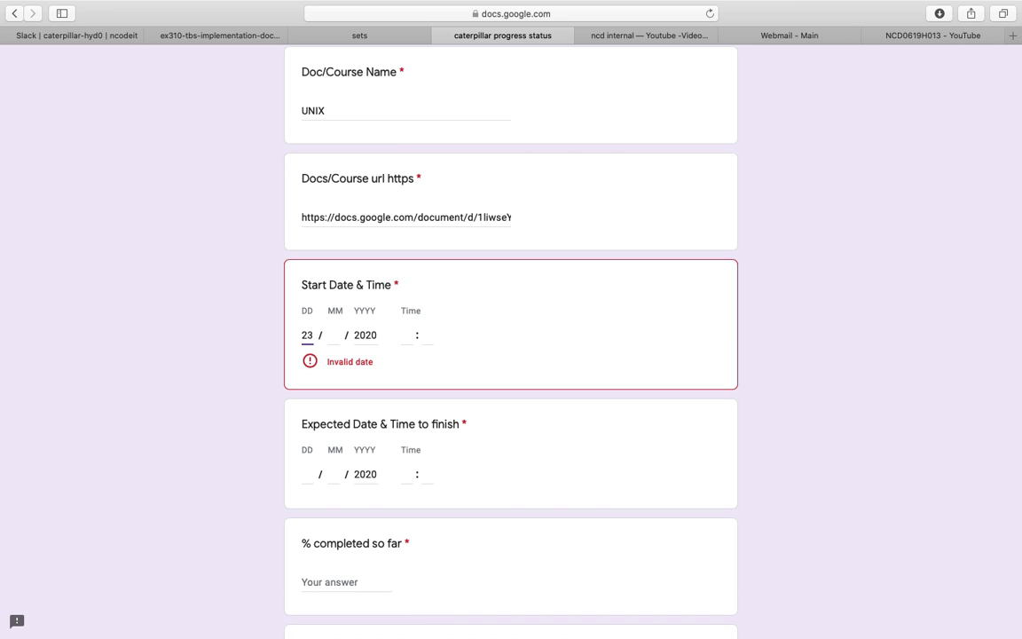
pyautogui.press('Tab')
pyautogui.write('01')
pyautogui.press('Tab')
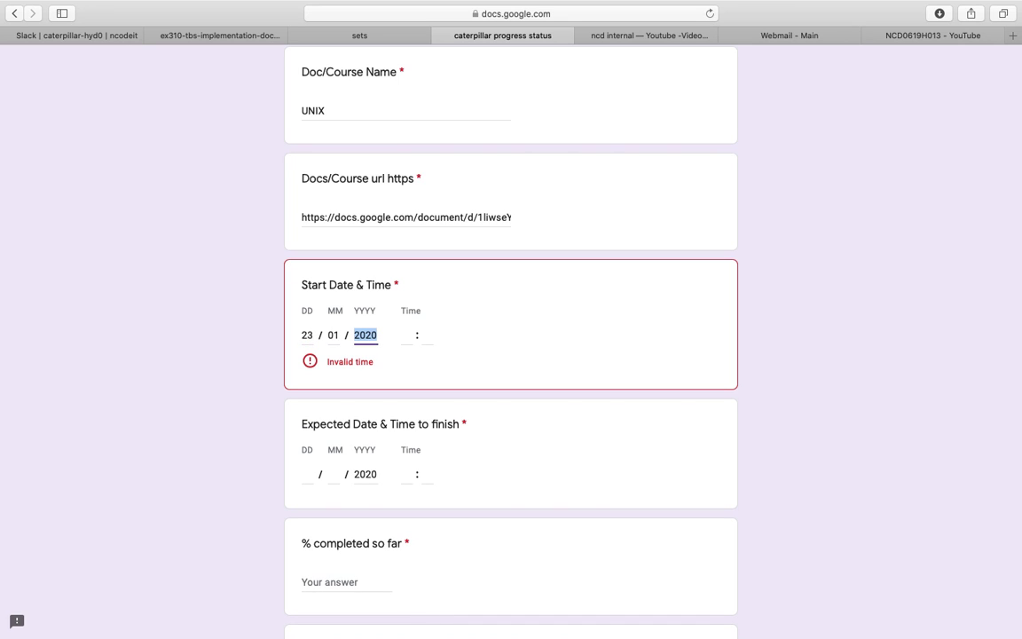
pyautogui.click(406, 335)
pyautogui.write('11')
pyautogui.press('Tab')
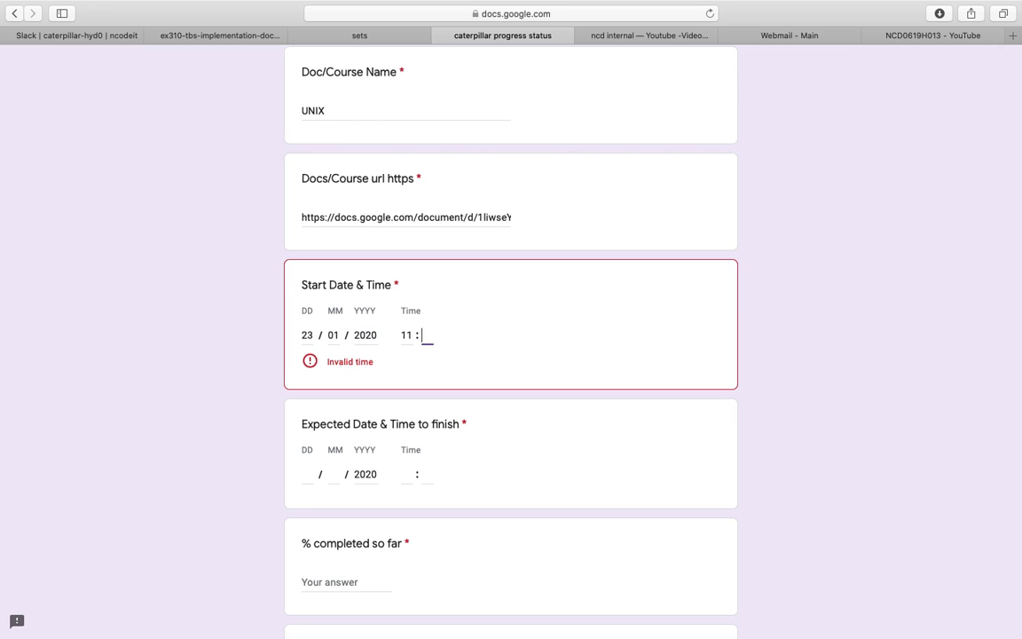
pyautogui.write('30')
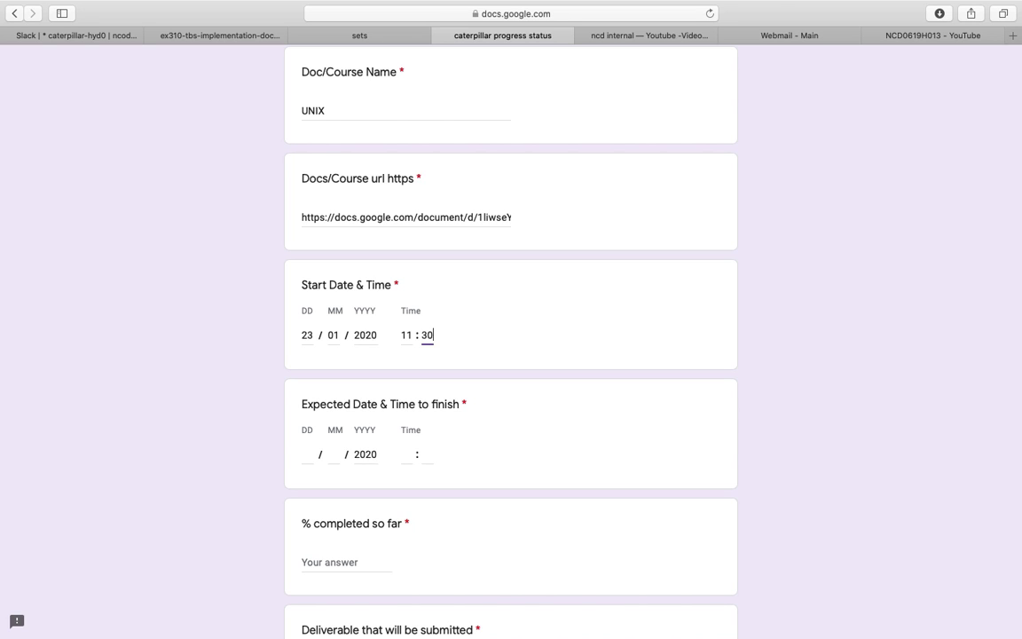
# Set the Expected Date & Time to finish to 23/01/2020 at 12:00.
pyautogui.scroll(-3, 400, 331)
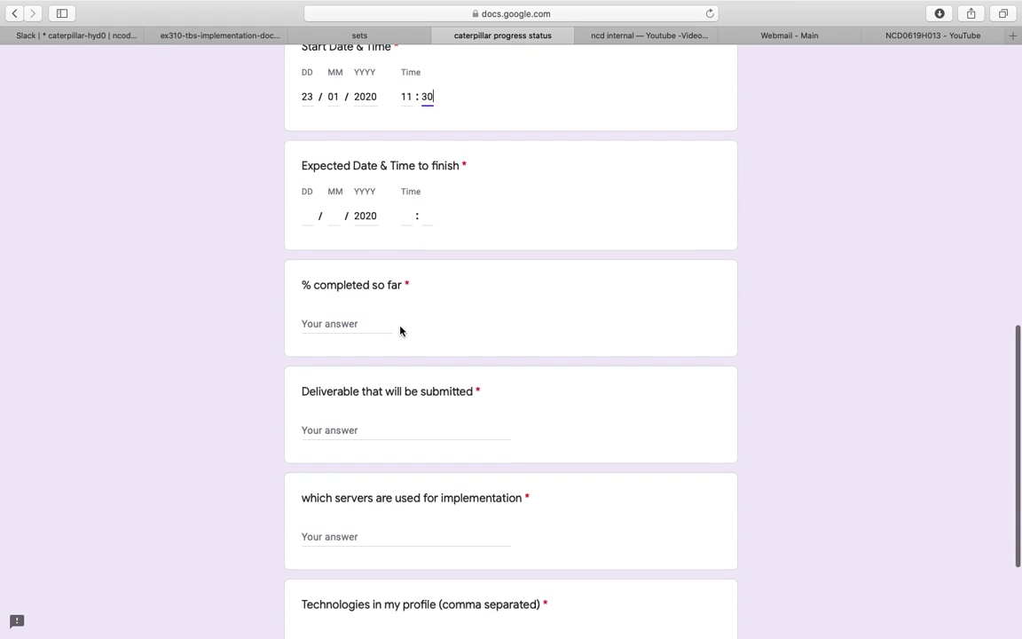
pyautogui.scroll(8, 401, 331)
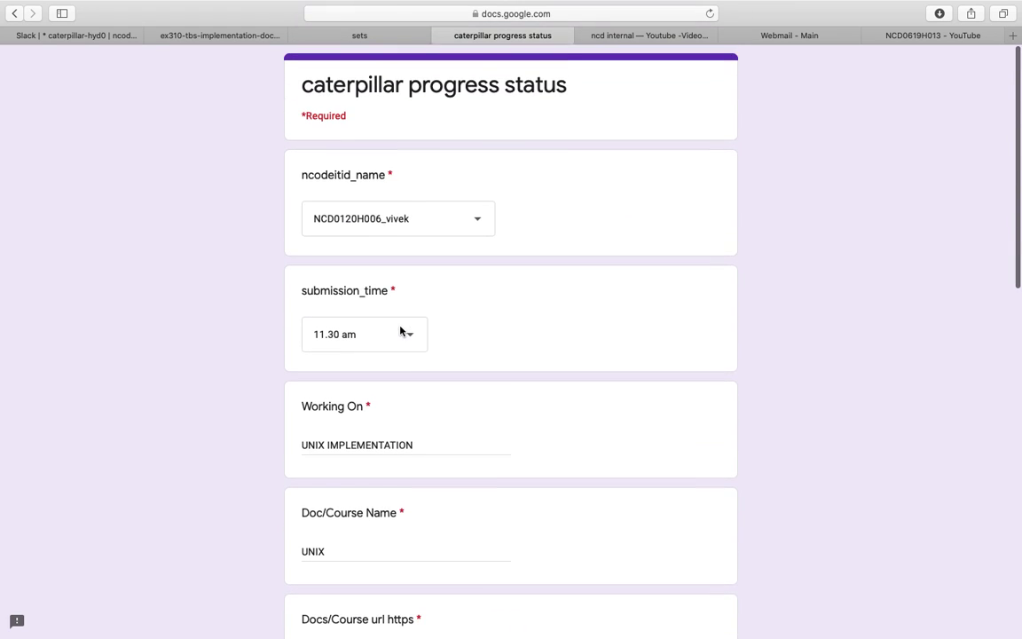
pyautogui.scroll(-1, 400, 332)
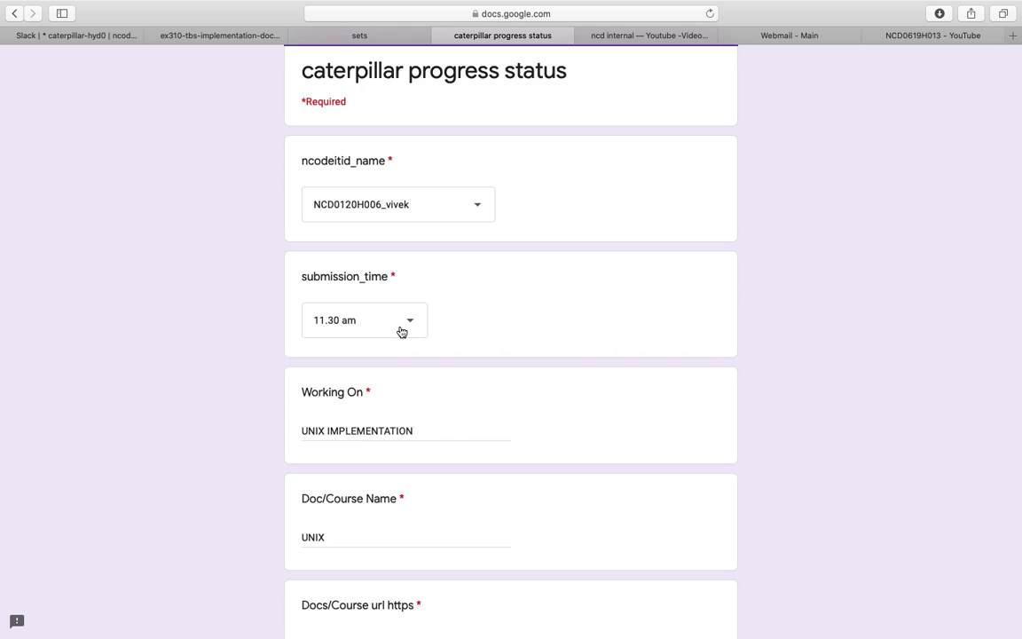
pyautogui.scroll(-10, 401, 331)
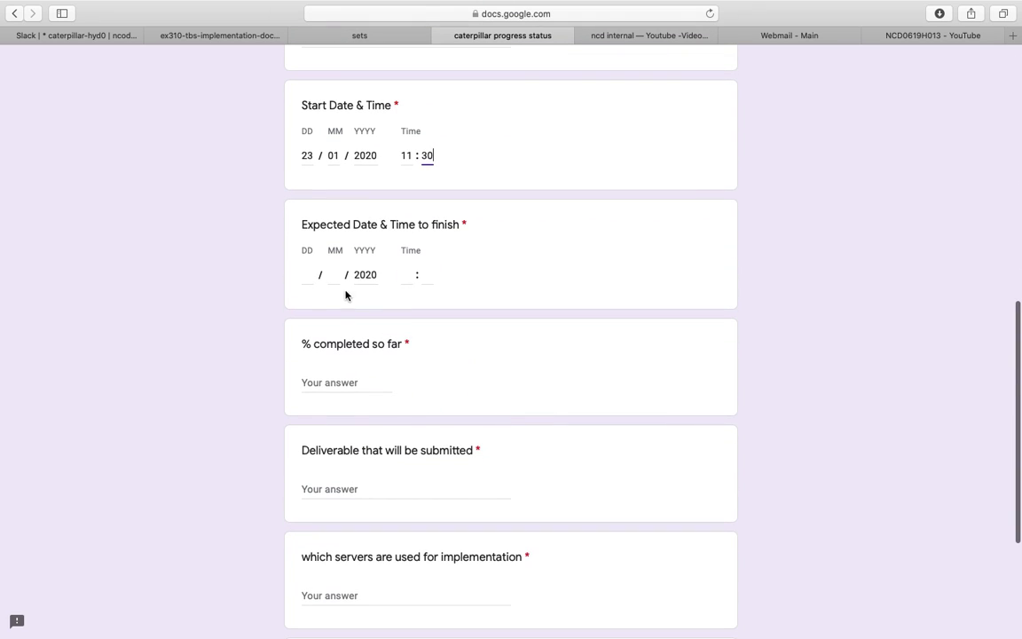
pyautogui.click(314, 276)
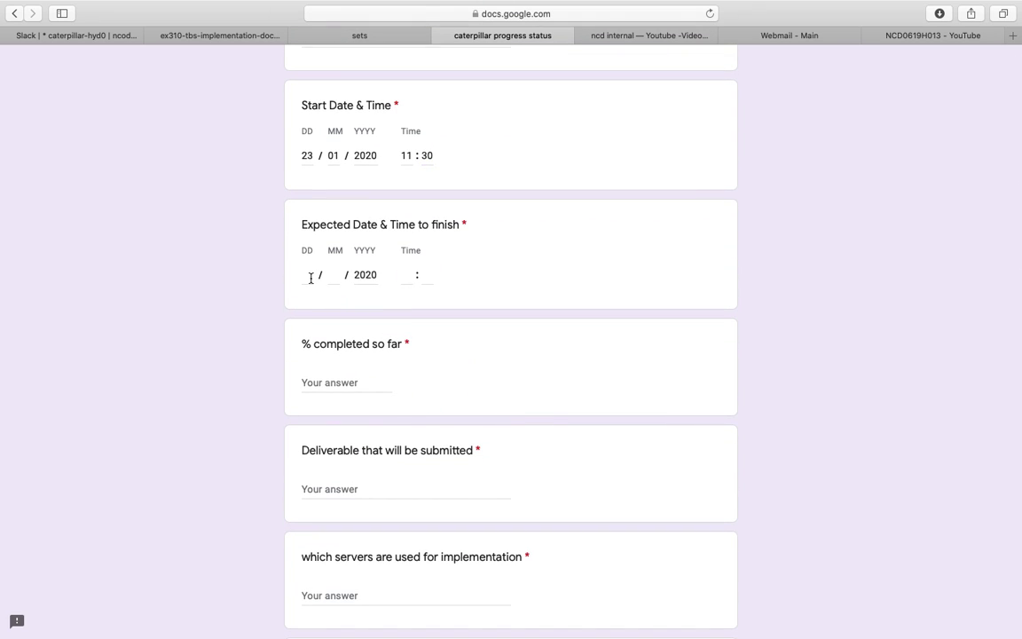
pyautogui.write('23 / 0')
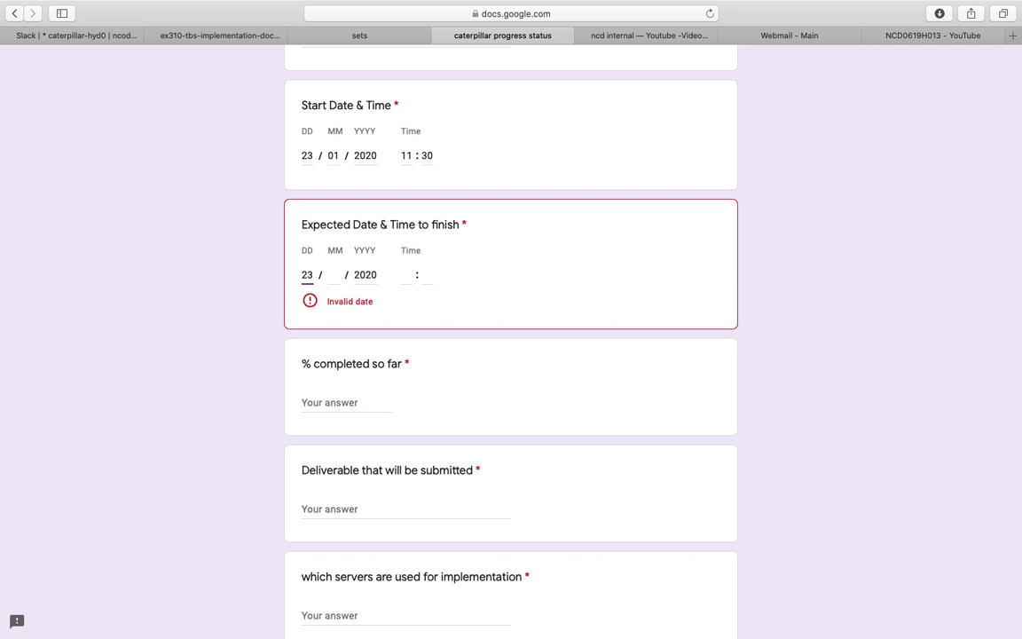
pyautogui.write('1')
pyautogui.click(406, 275)
pyautogui.write('11')
pyautogui.press('BackSpace')
pyautogui.write('2')
pyautogui.click(427, 274)
pyautogui.write('00')
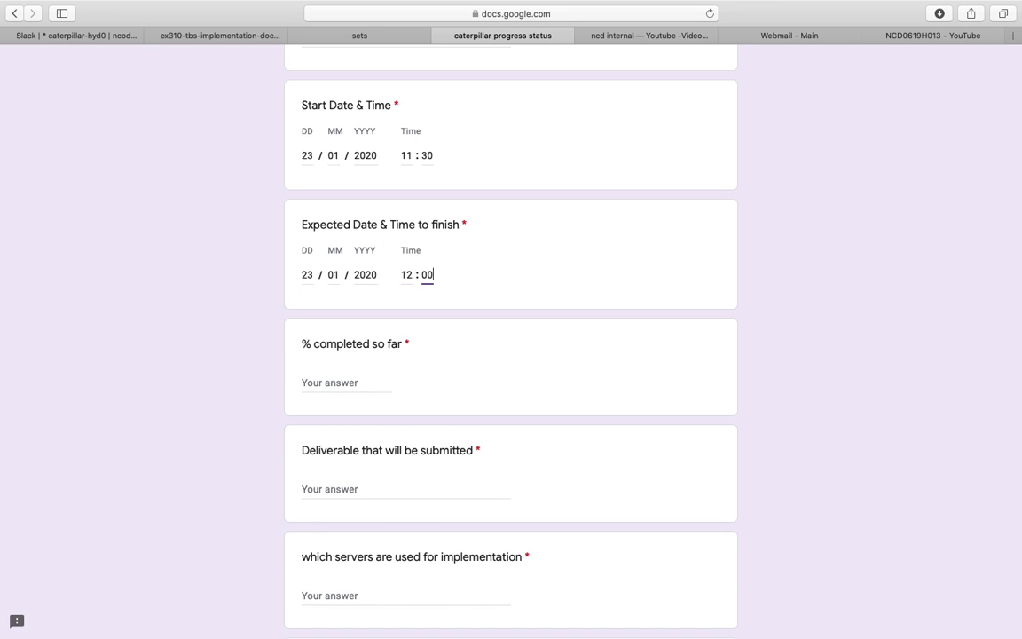
# Enter 10 as the percentage completed so far and UNIX as the deliverable that will be submitted.
pyautogui.click(336, 384)
pyautogui.write('10')
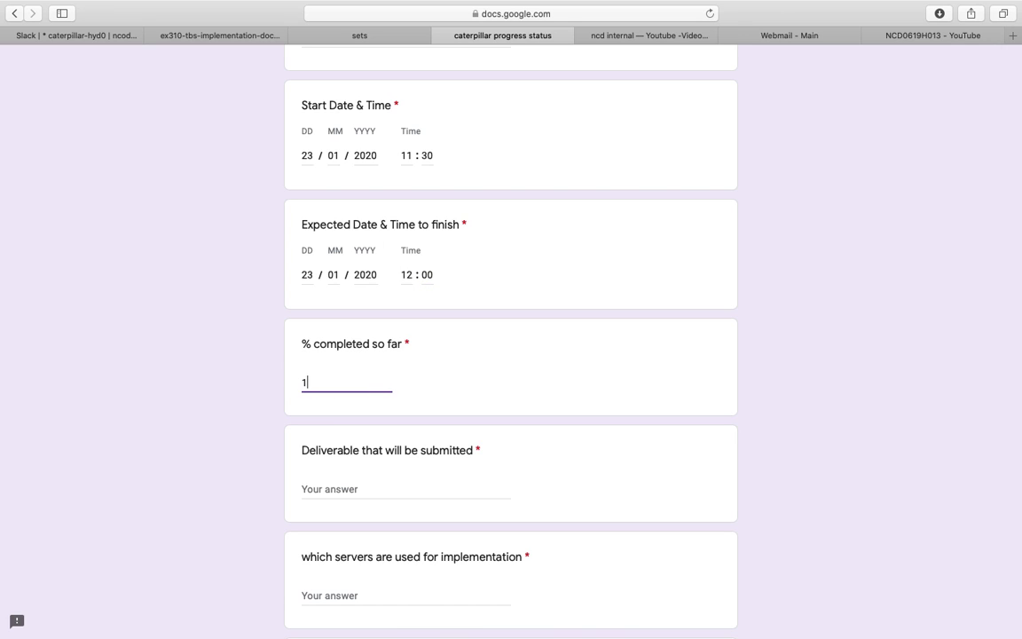
pyautogui.click(350, 493)
pyautogui.scroll(-4, 349, 493)
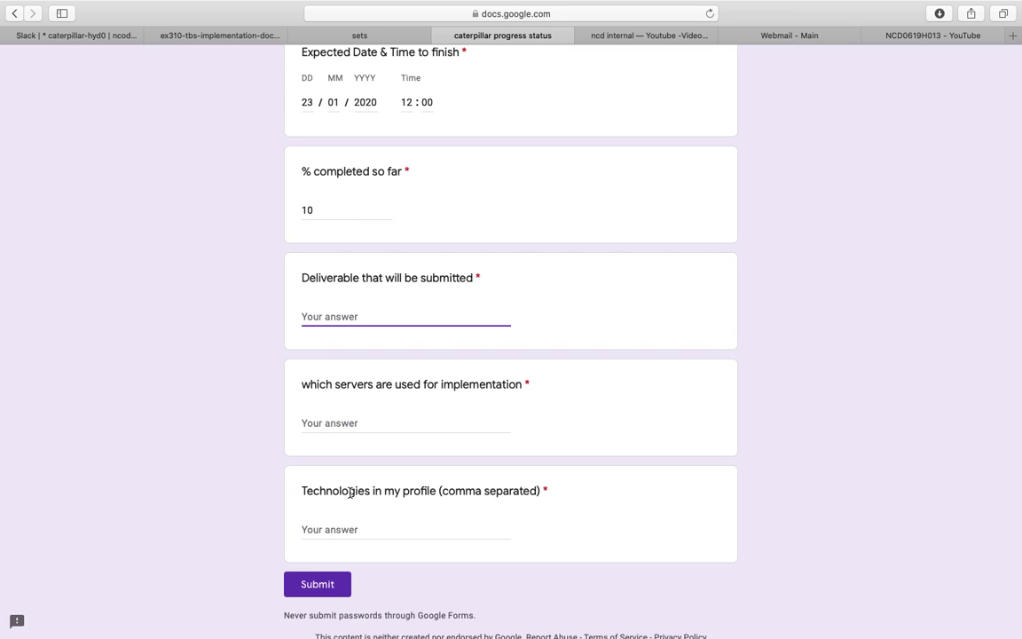
pyautogui.write('UNIX')
# Enter IMPLEMENTATION as the answer for which servers are used for implementation.
pyautogui.click(373, 422)
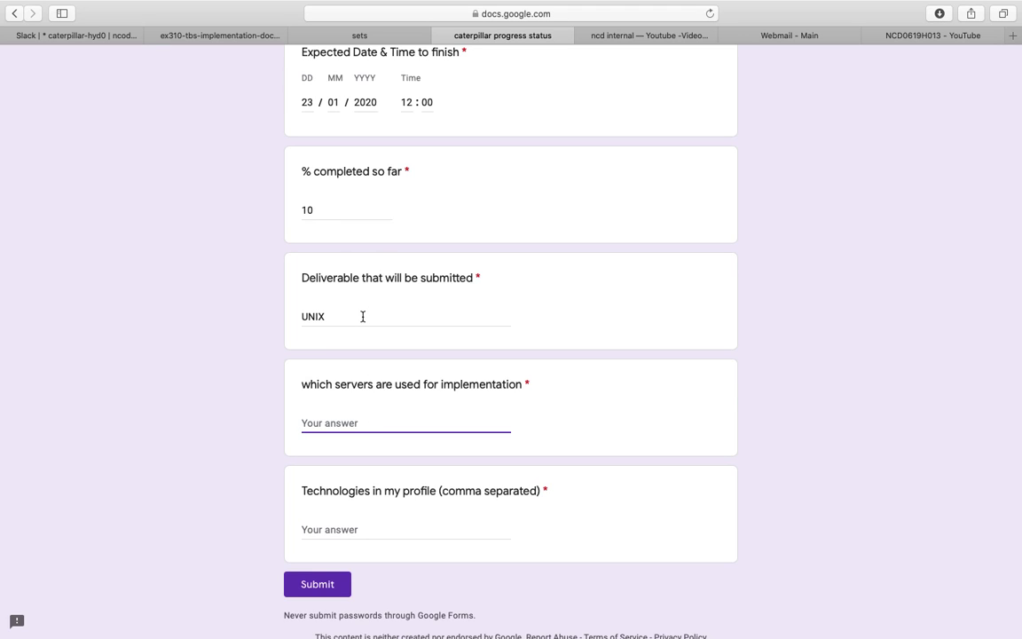
pyautogui.write('IMLEMENTATION')
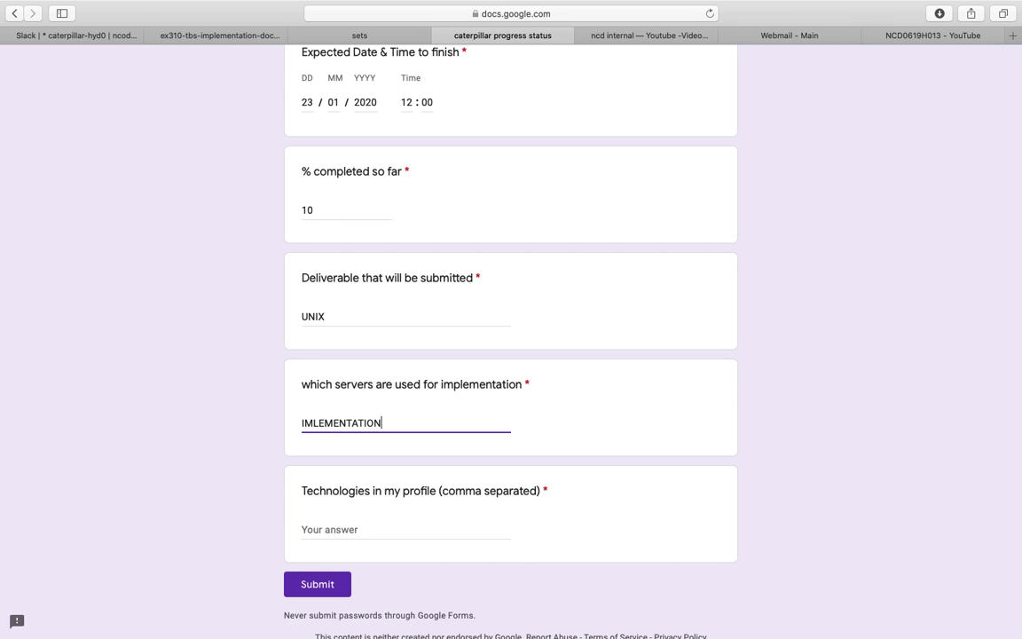
pyautogui.press('Left')
pyautogui.press('Left')
pyautogui.press('Left')
pyautogui.press('Left')
pyautogui.press('Left')
pyautogui.press('Left')
pyautogui.press('Left')
pyautogui.press('Left')
pyautogui.press('Left')
pyautogui.write('P')
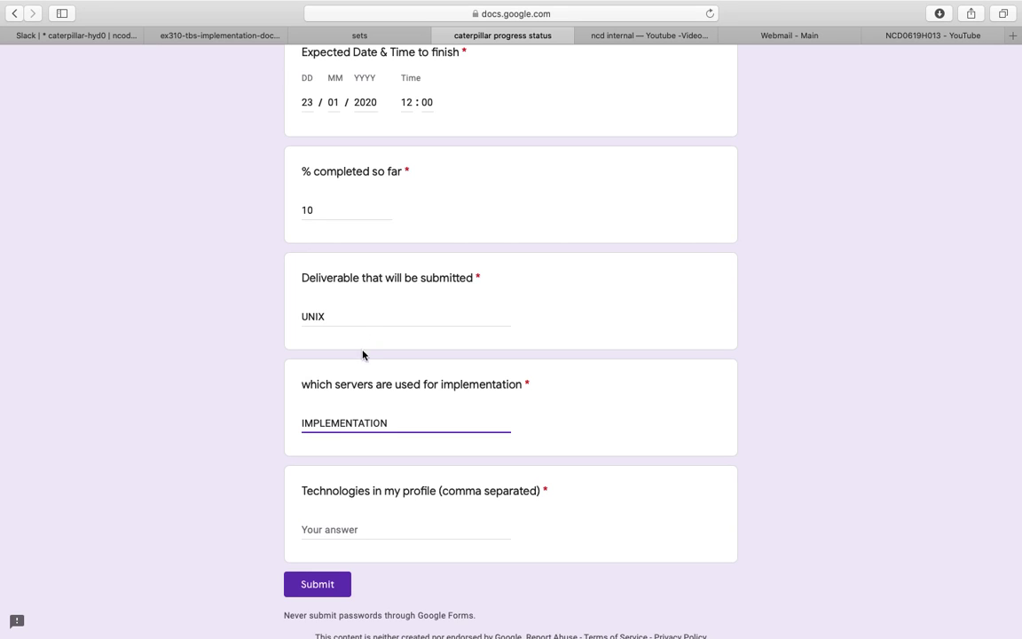
# Enter UNIX as the technologies in the profile and review the form's filled-in answers.
pyautogui.click(353, 533)
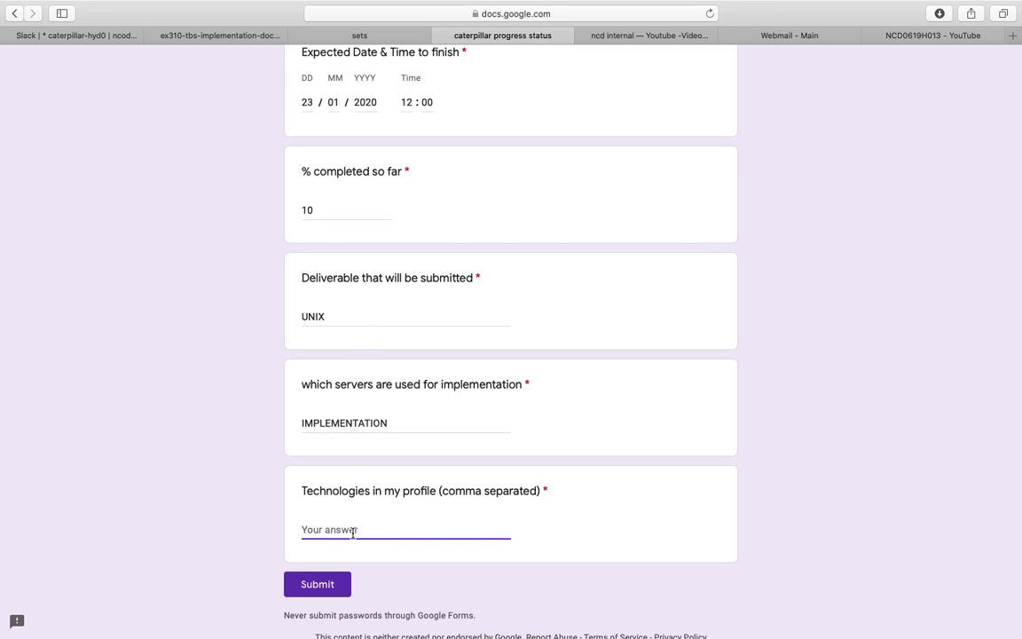
pyautogui.write('UNIX')
pyautogui.scroll(20, 320, 247)
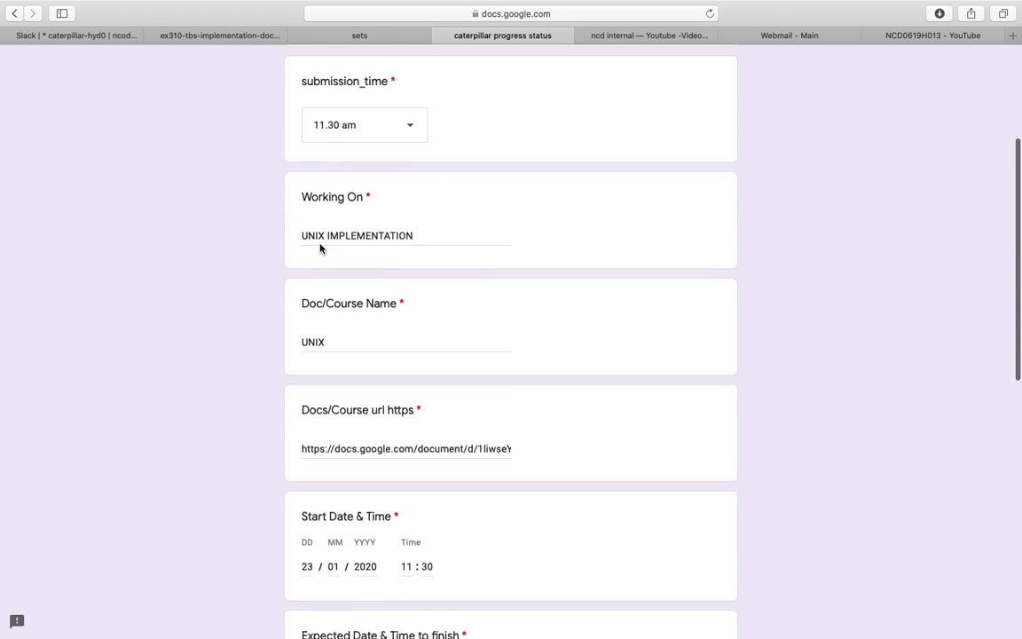
pyautogui.scroll(-5, 320, 248)
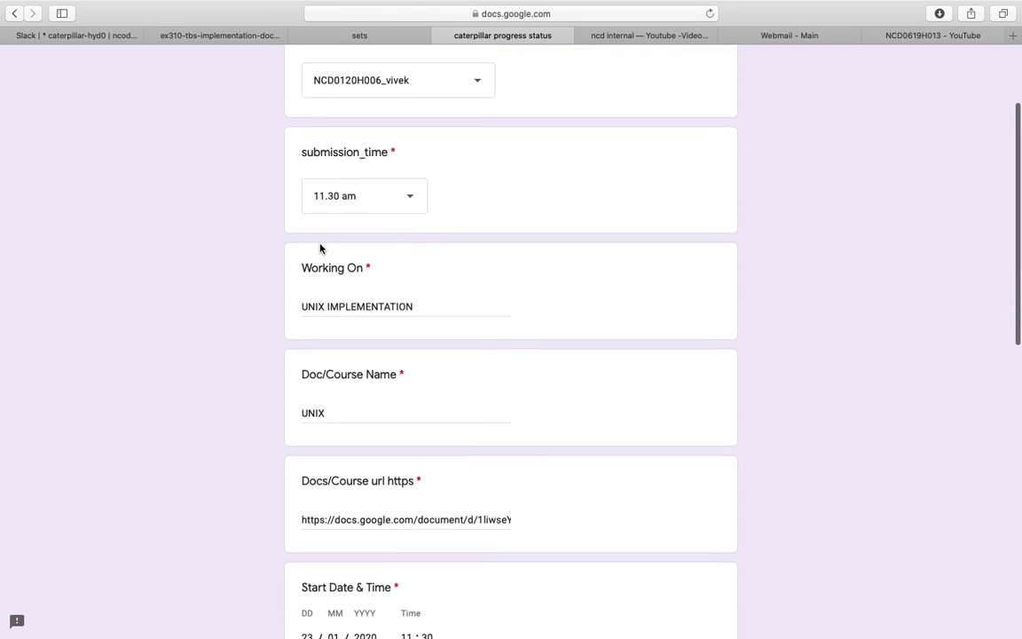
pyautogui.scroll(-6, 320, 248)
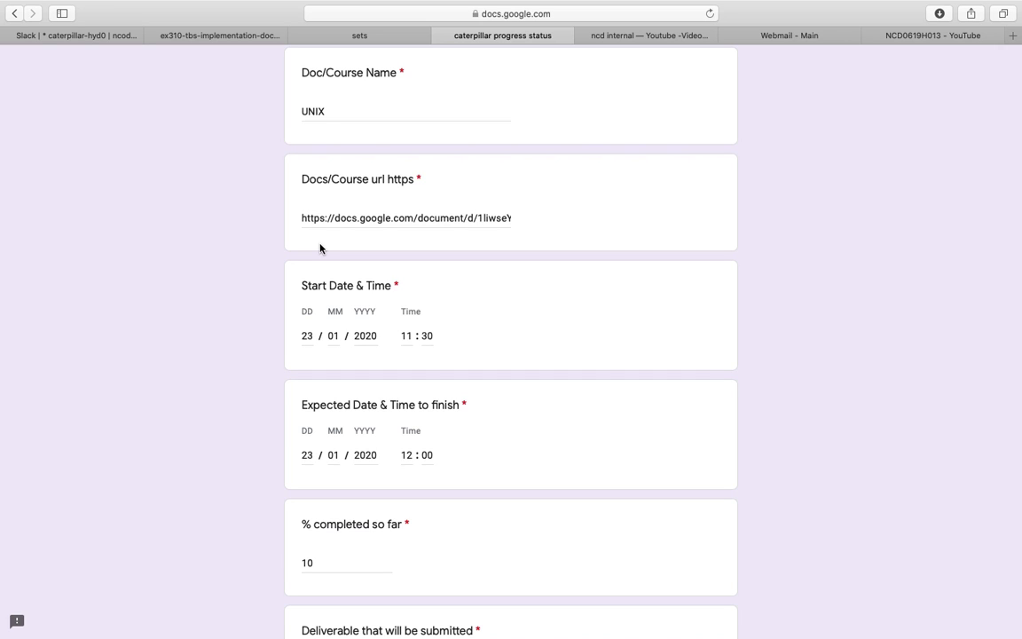
pyautogui.scroll(-10, 320, 248)
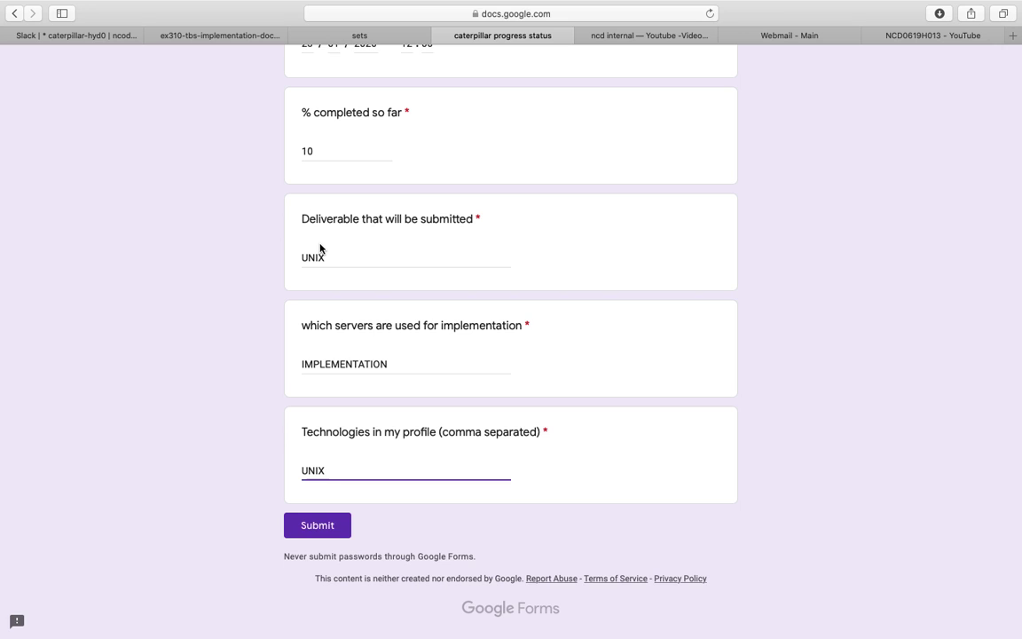
# Replace the answer for which servers are used for implementation with VIRTUAL BOX.
pyautogui.click(392, 364)
pyautogui.press('BackSpace')
pyautogui.press('BackSpace')
pyautogui.press('BackSpace')
pyautogui.press('BackSpace')
pyautogui.press('BackSpace')
pyautogui.press('BackSpace')
pyautogui.press('BackSpace')
pyautogui.press('BackSpace')
pyautogui.press('BackSpace')
pyautogui.press('BackSpace')
pyautogui.press('BackSpace')
pyautogui.press('BackSpace')
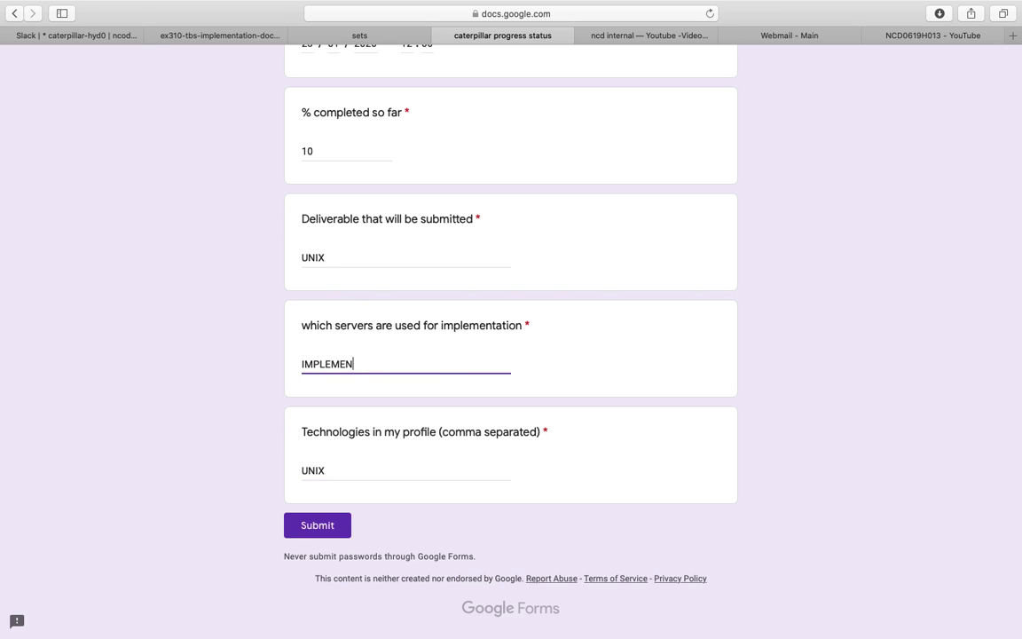
pyautogui.press('BackSpace')
pyautogui.press('BackSpace')
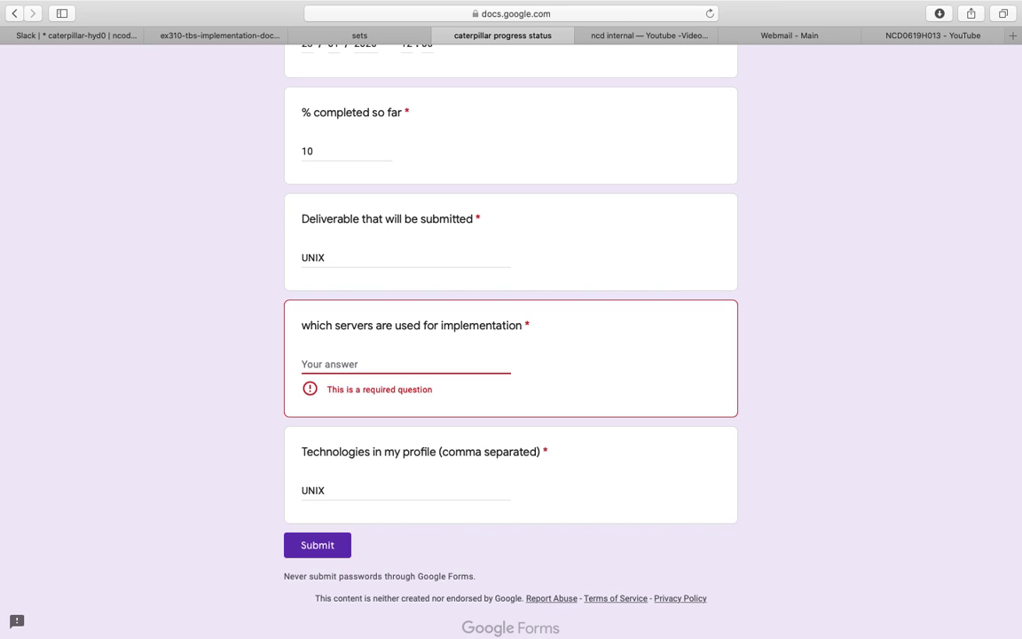
pyautogui.write('V')
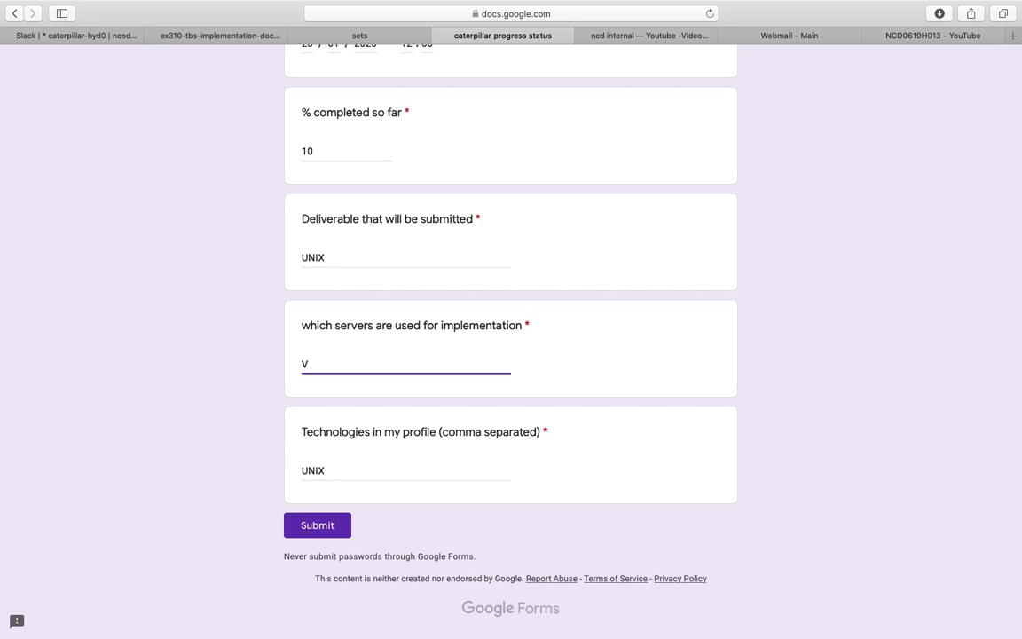
pyautogui.write('IRTUAL ')
pyautogui.write('BOX')
pyautogui.press('BackSpace')
pyautogui.write('OX')
# Check the answers once more, submit the progress status form and open a blank form for another response.
pyautogui.scroll(15, 260, 447)
pyautogui.scroll(-15, 260, 447)
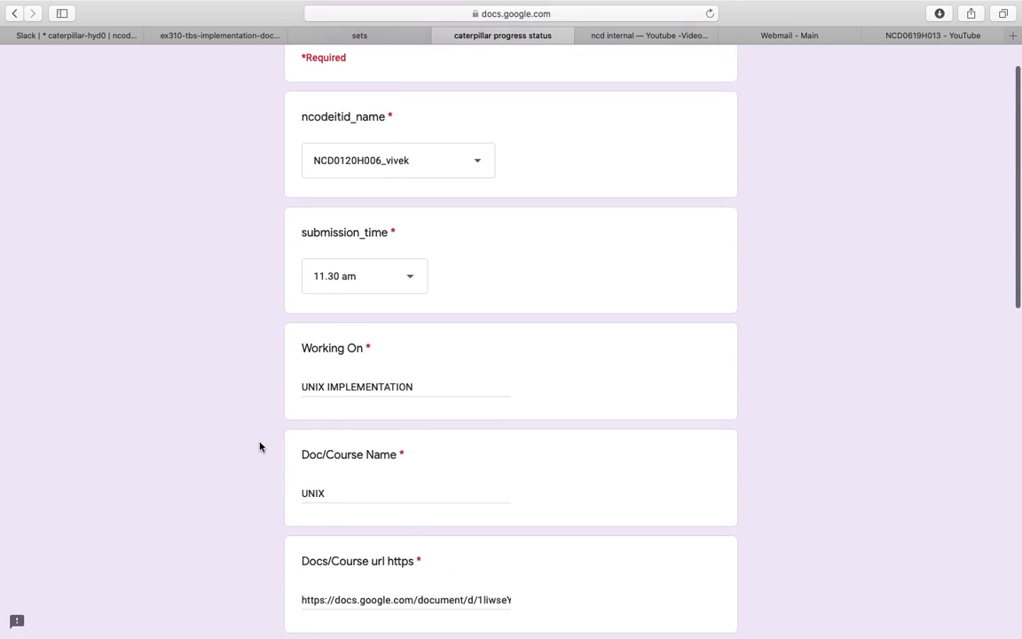
pyautogui.click(312, 530)
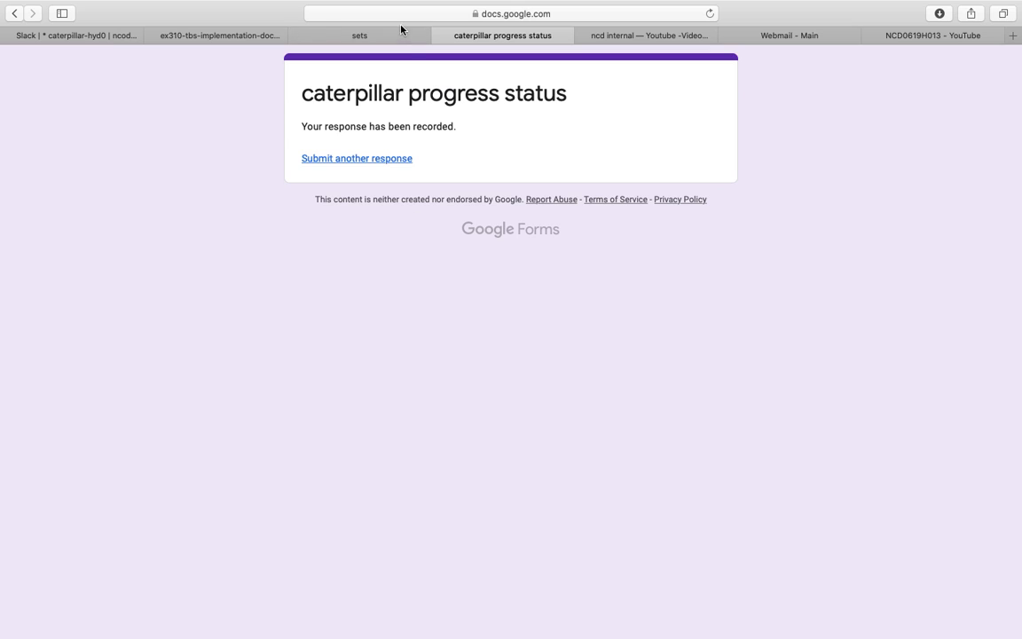
pyautogui.click(369, 159)
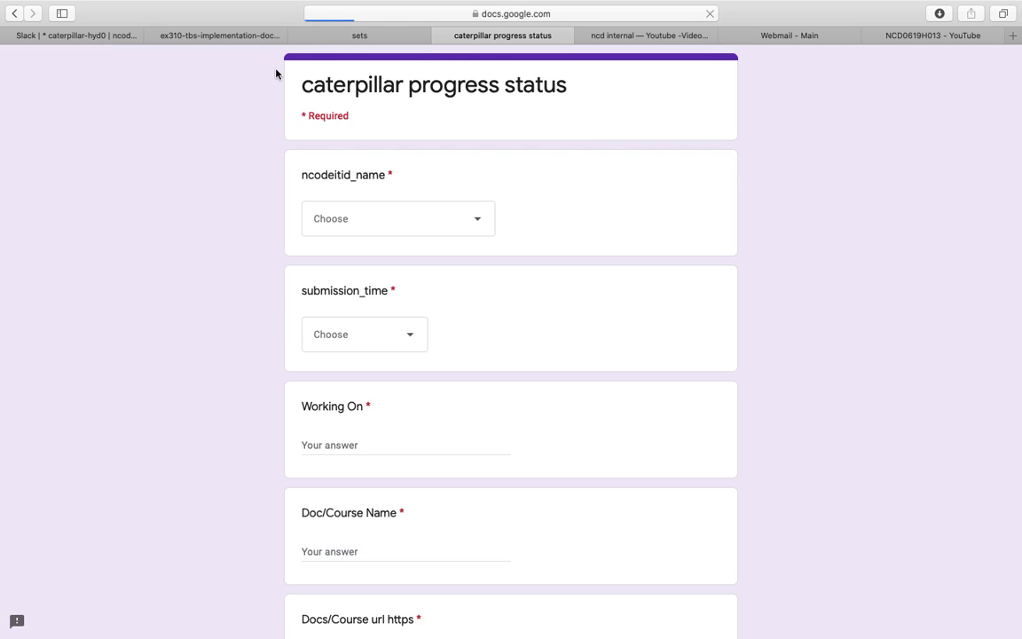
# Return to the ex310-tbs-implementation document, take the browser out of full screen and bring the nCodeIT-Linux1 virtual machine to the front.
pyautogui.click(187, 34)
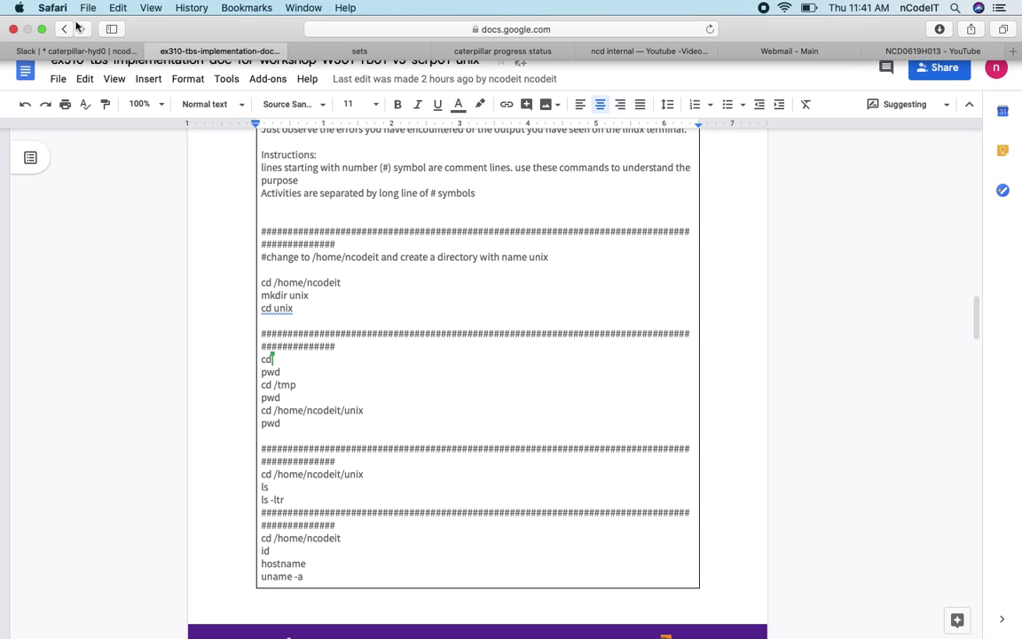
pyautogui.click(39, 28)
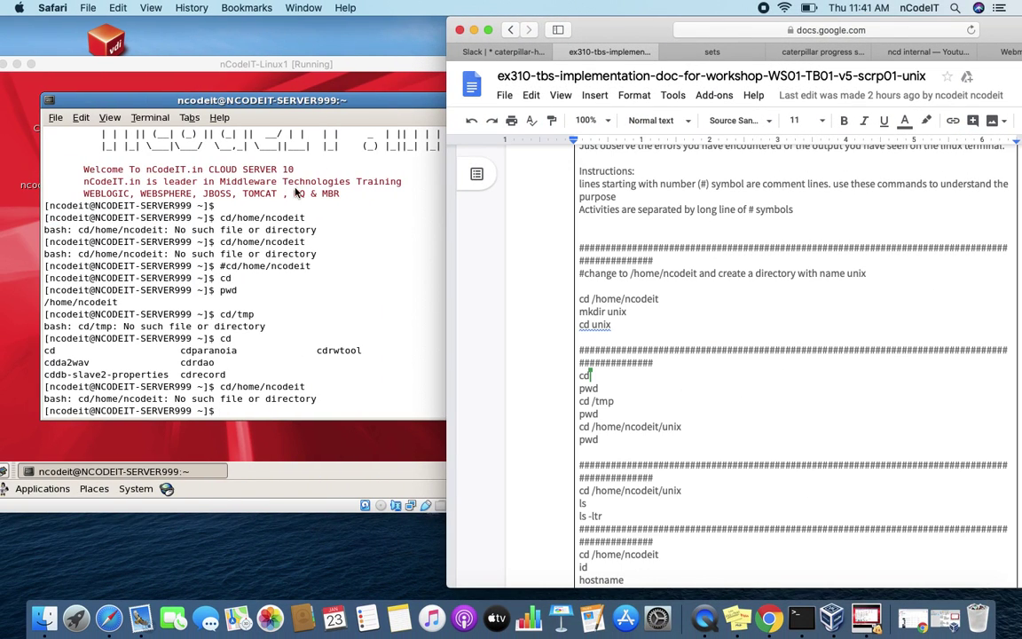
pyautogui.click(369, 66)
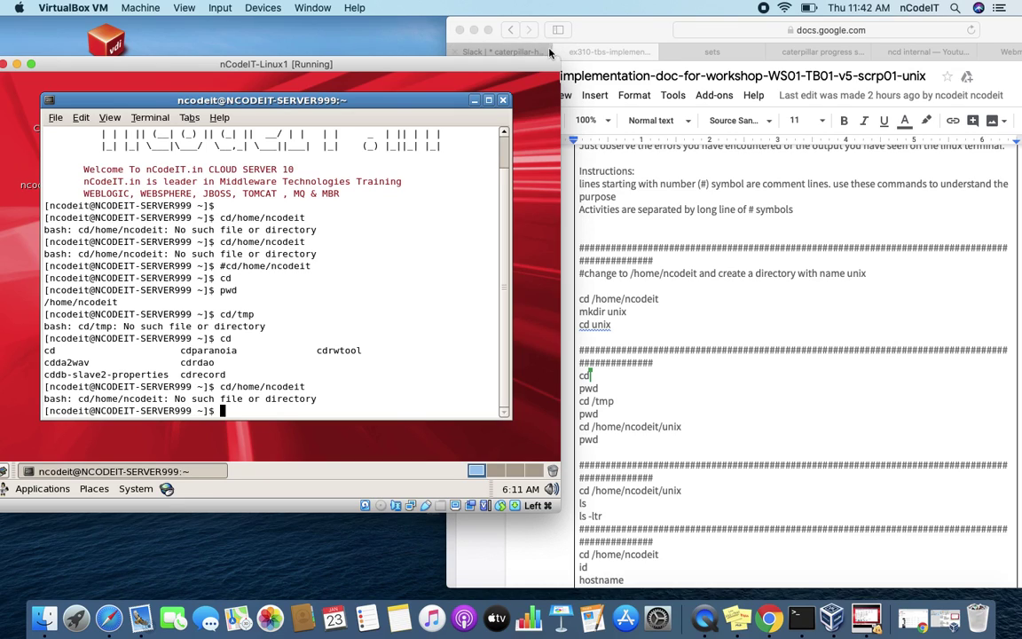
# Switch to the caterpillar-hyd0 channel in Slack to view the posted progress submissions.
pyautogui.click(533, 29)
pyautogui.click(504, 51)
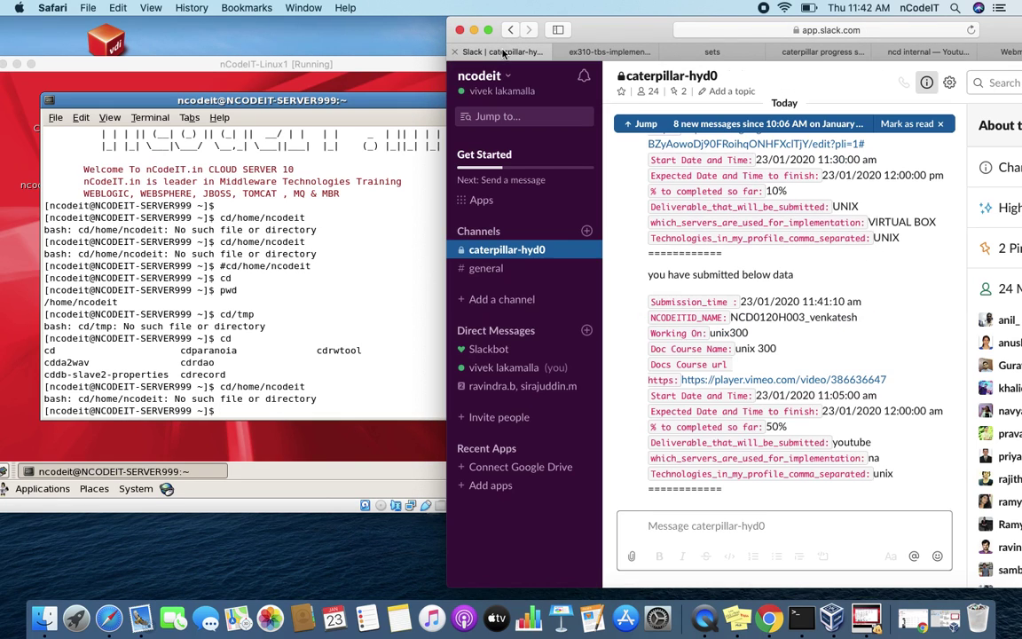